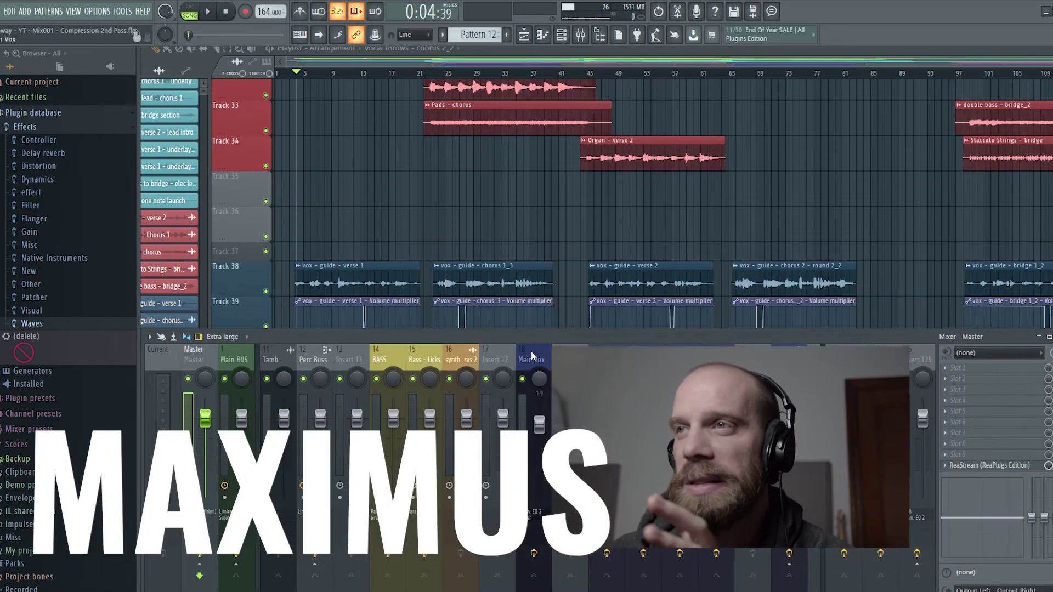
Select the Main Vox mixer insert (18) to show its effect slots
{"action": "left_click", "coordinate": [537, 364]}
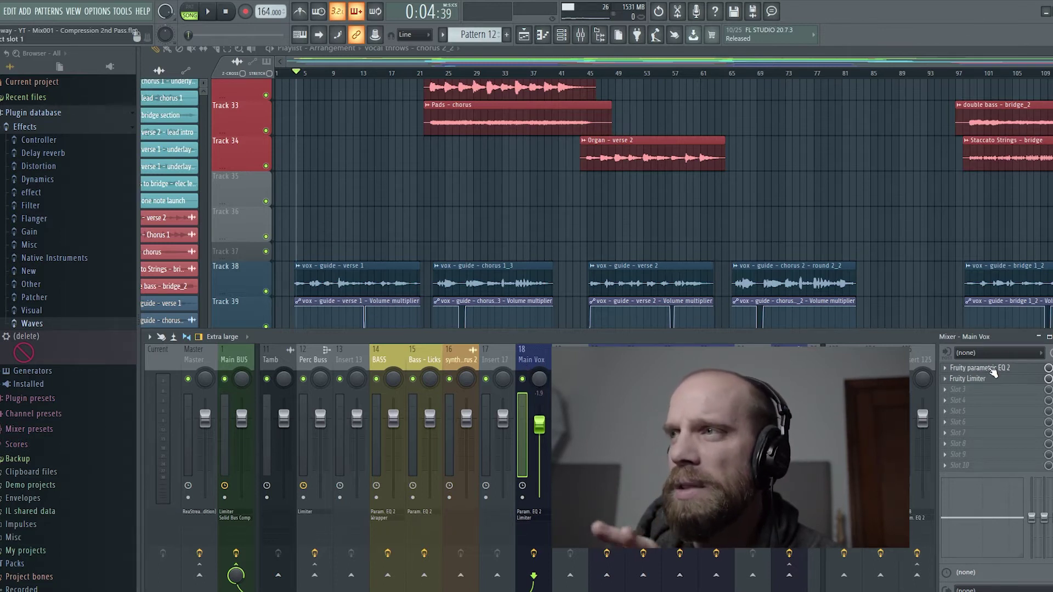
Review the Fruity parametric EQ 2 and Fruity Limiter on Main Vox, closing each afterwards
{"action": "left_click", "coordinate": [979, 368]}
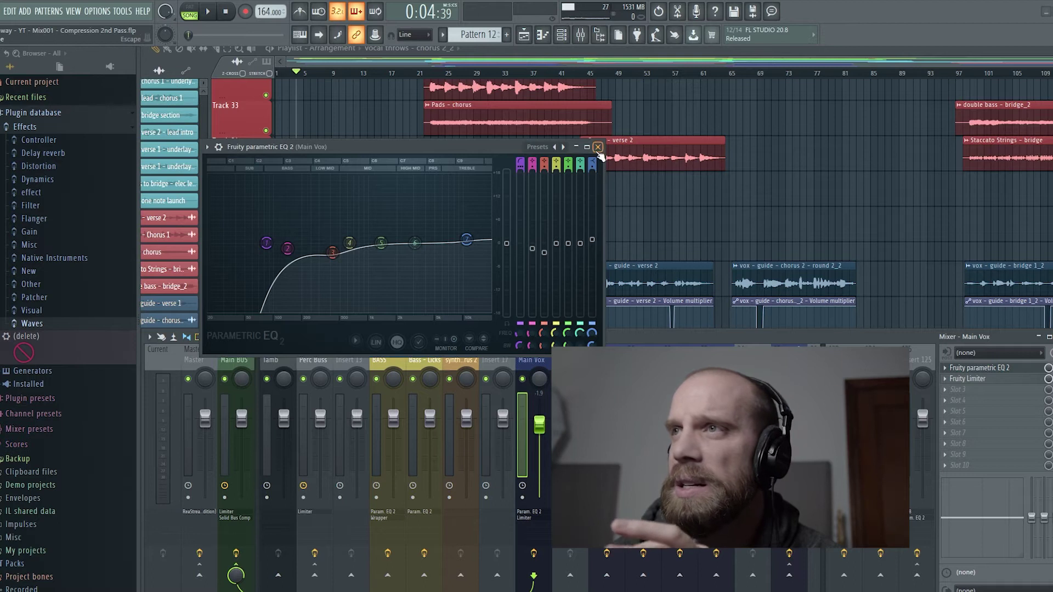
{"action": "left_click", "coordinate": [598, 147]}
{"action": "left_click", "coordinate": [968, 378]}
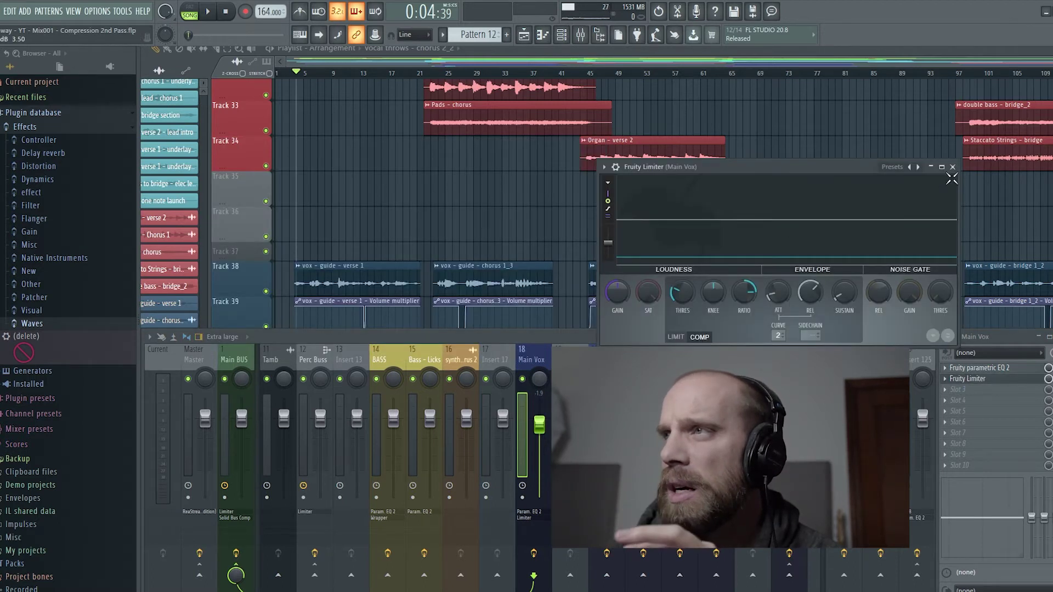
{"action": "left_click", "coordinate": [953, 167]}
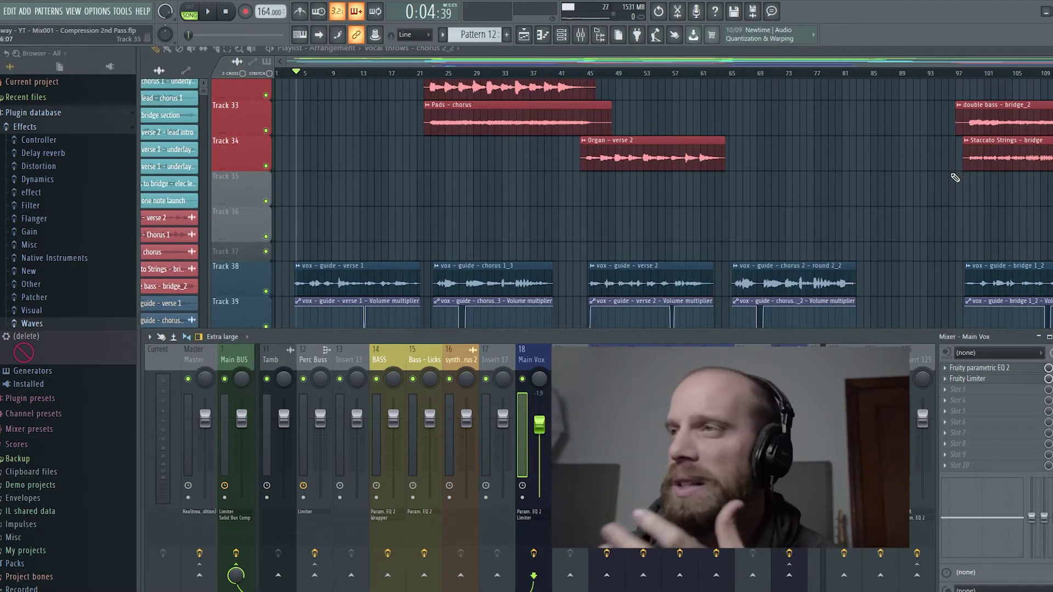
Load Maximus into Main Vox's third effect slot and enlarge and reposition its window
{"action": "left_click", "coordinate": [948, 393]}
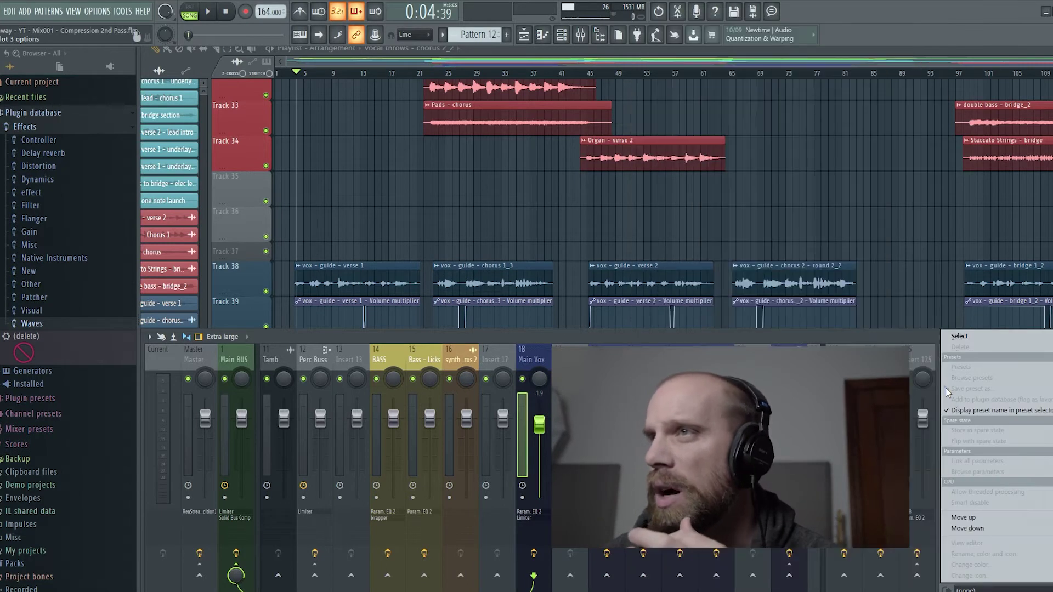
{"action": "mouse_move", "coordinate": [961, 337]}
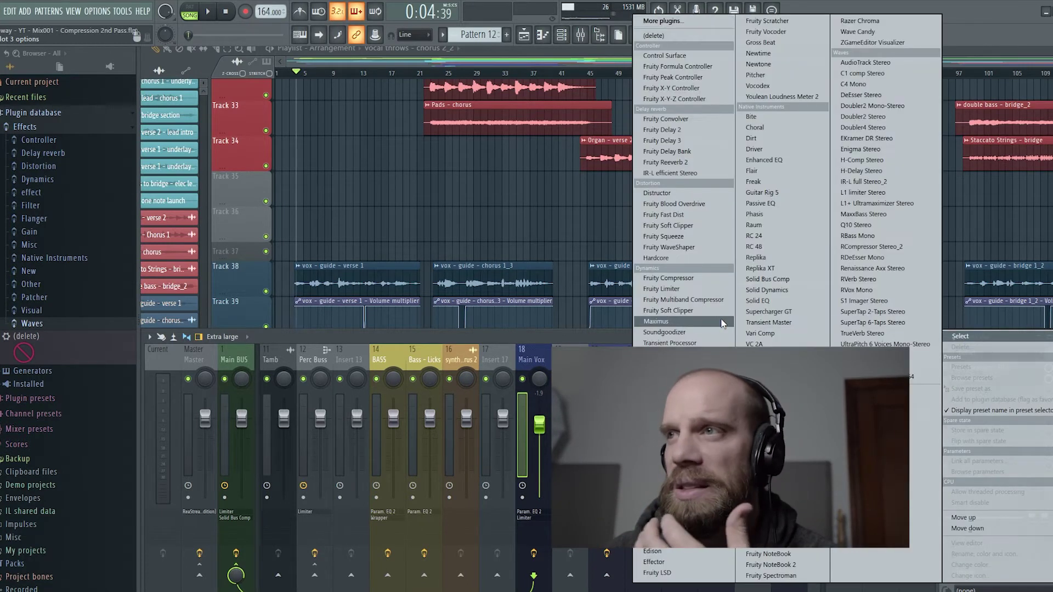
{"action": "left_click", "coordinate": [697, 322]}
{"action": "left_click_drag", "start_coordinate": [526, 96], "coordinate": [358, 90]}
{"action": "left_click_drag", "start_coordinate": [573, 318], "coordinate": [893, 455]}
{"action": "left_click_drag", "start_coordinate": [507, 93], "coordinate": [525, 67]}
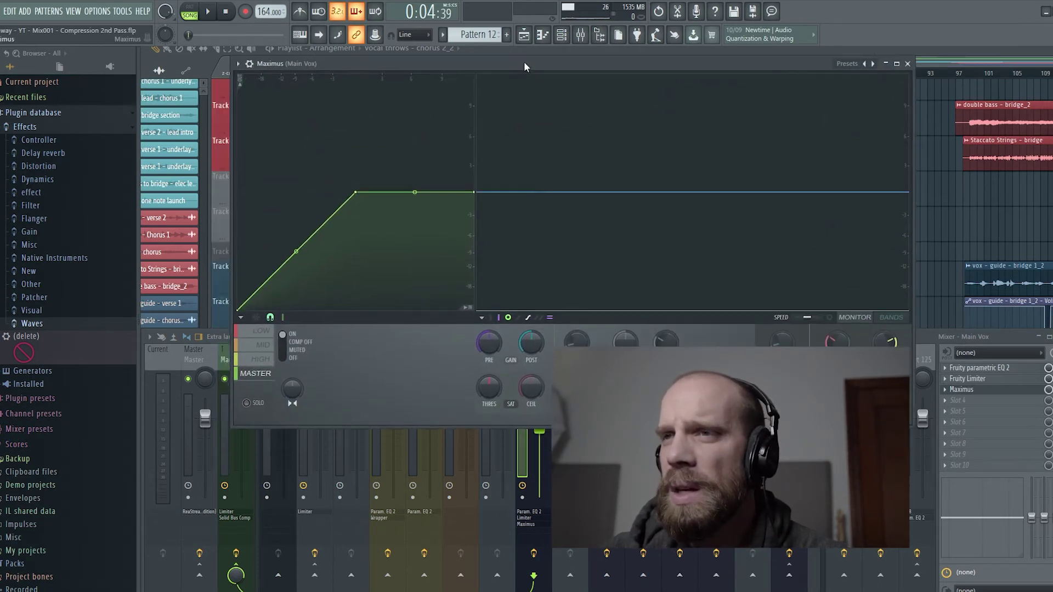
Toggle Maximus between band and monitor views, inspect the low, mid and high bands, then show the Playlist
{"action": "left_click", "coordinate": [889, 321]}
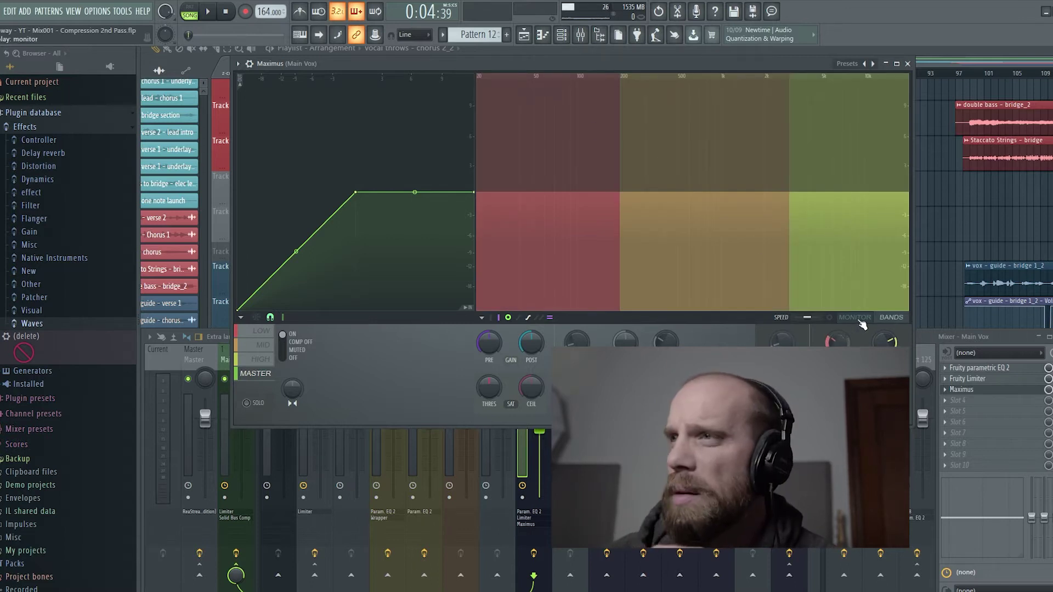
{"action": "left_click", "coordinate": [858, 320]}
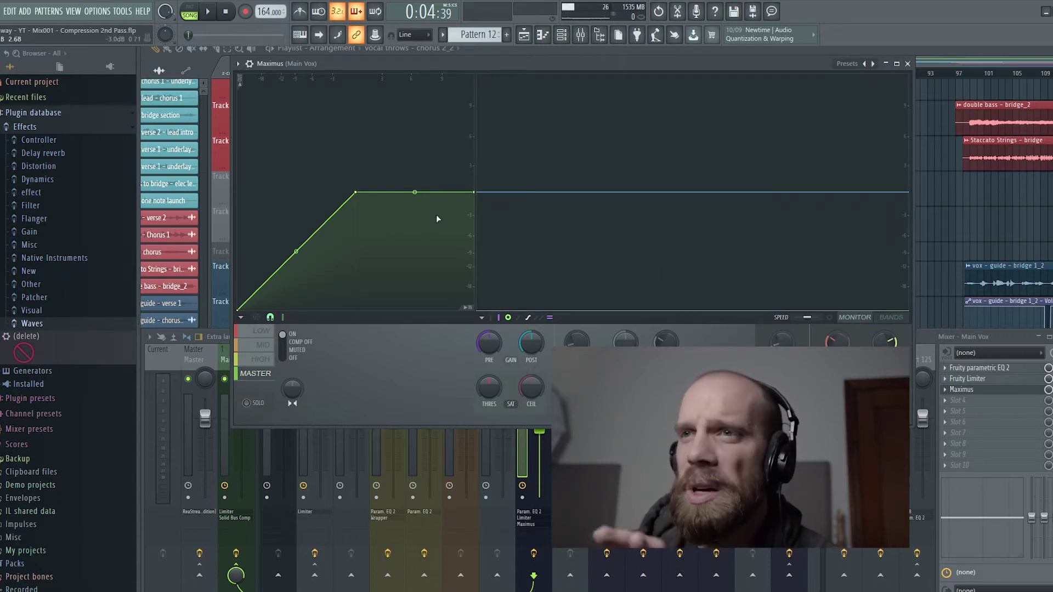
{"action": "left_click", "coordinate": [256, 333]}
{"action": "left_click", "coordinate": [258, 346]}
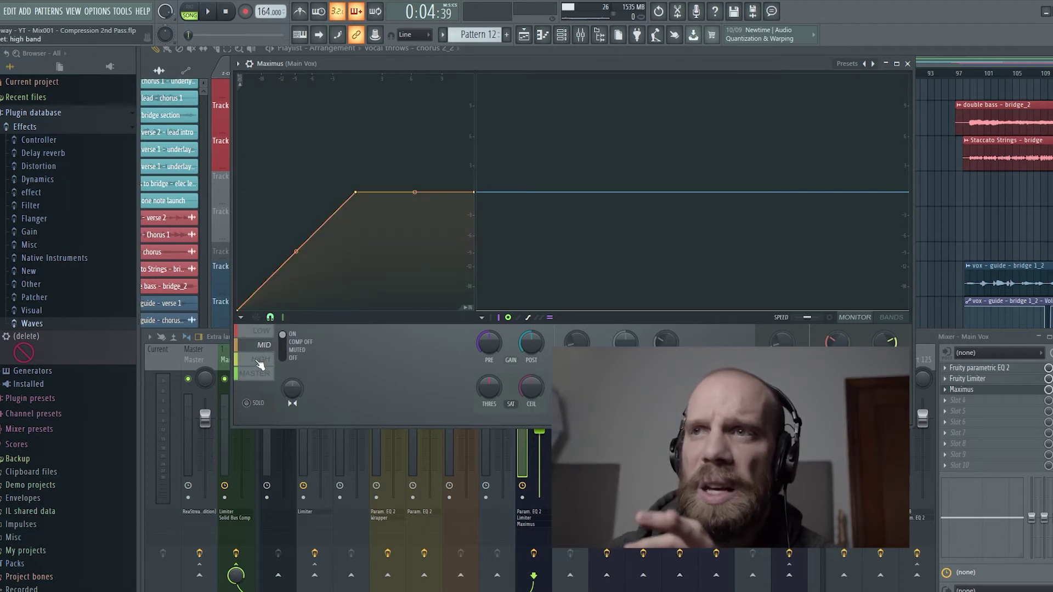
{"action": "left_click", "coordinate": [260, 359]}
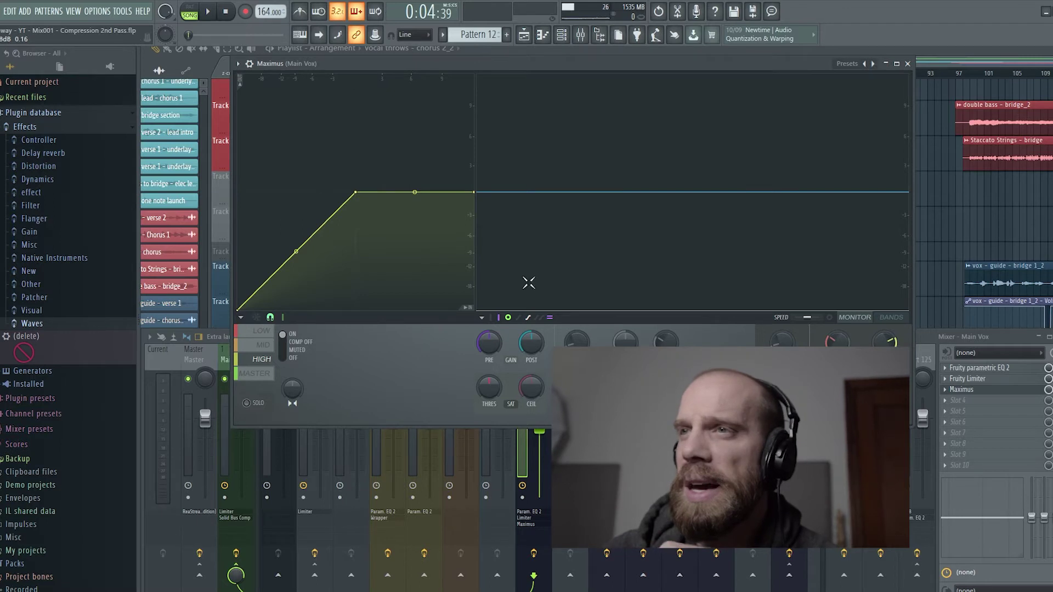
{"action": "left_click", "coordinate": [892, 318]}
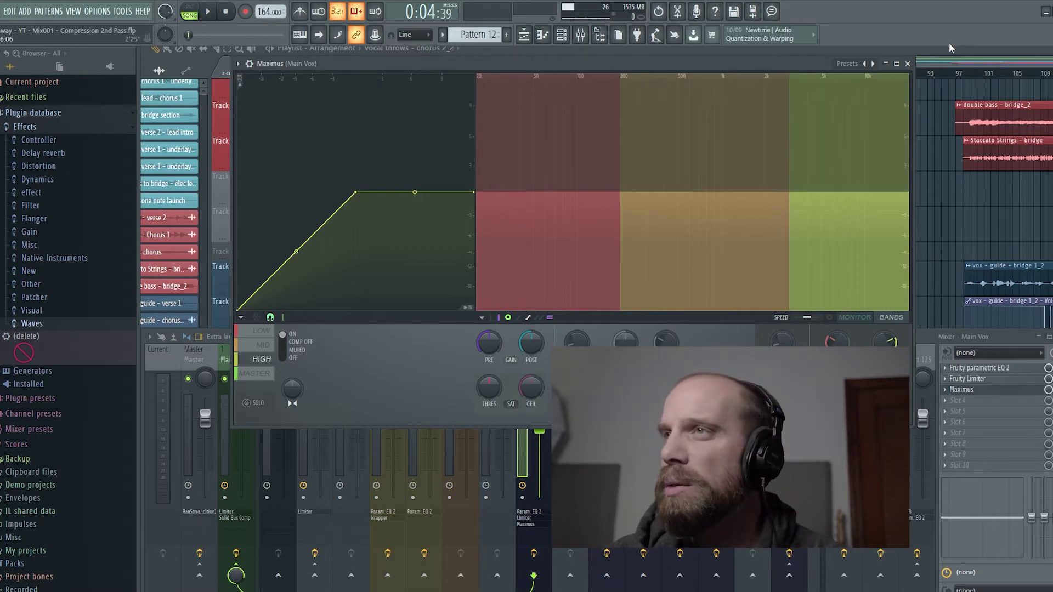
{"action": "left_click", "coordinate": [950, 58]}
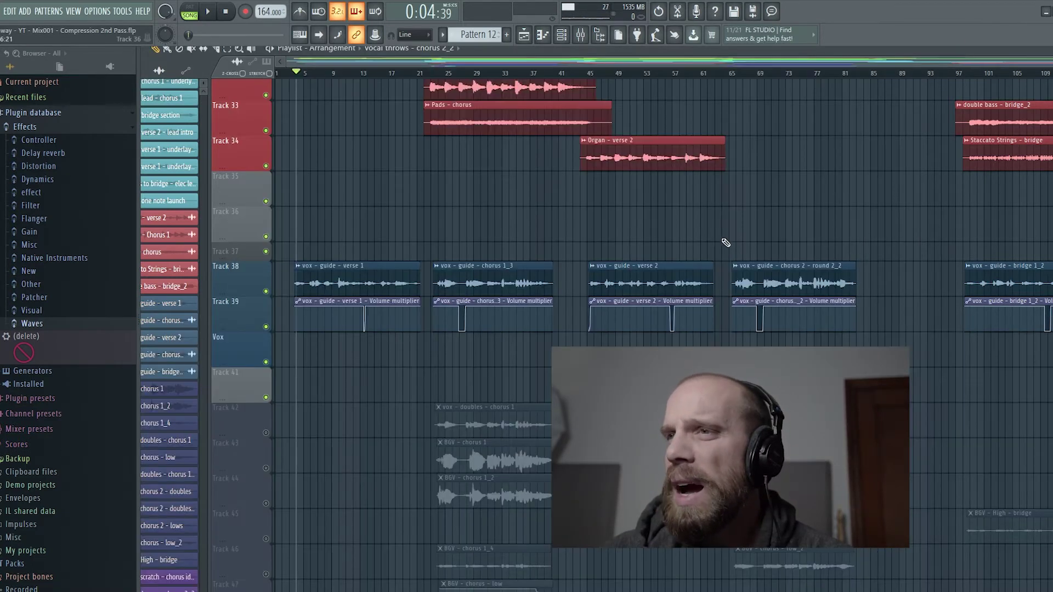
Set the song position near bar 53 and start playback
{"action": "left_click", "coordinate": [596, 76]}
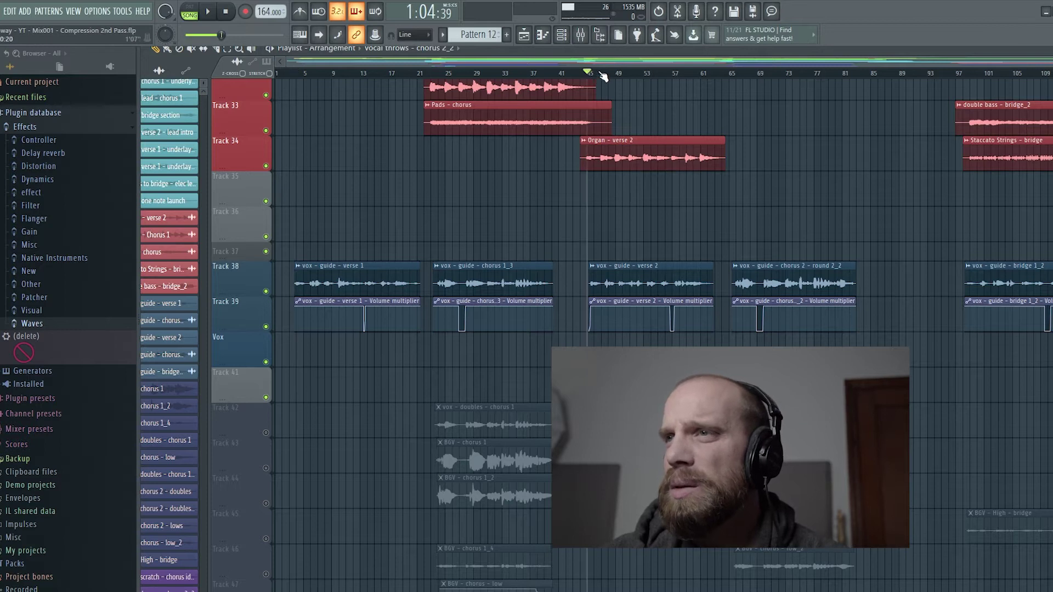
{"action": "scroll", "coordinate": [650, 202], "scroll_direction": "down", "scroll_amount": 2}
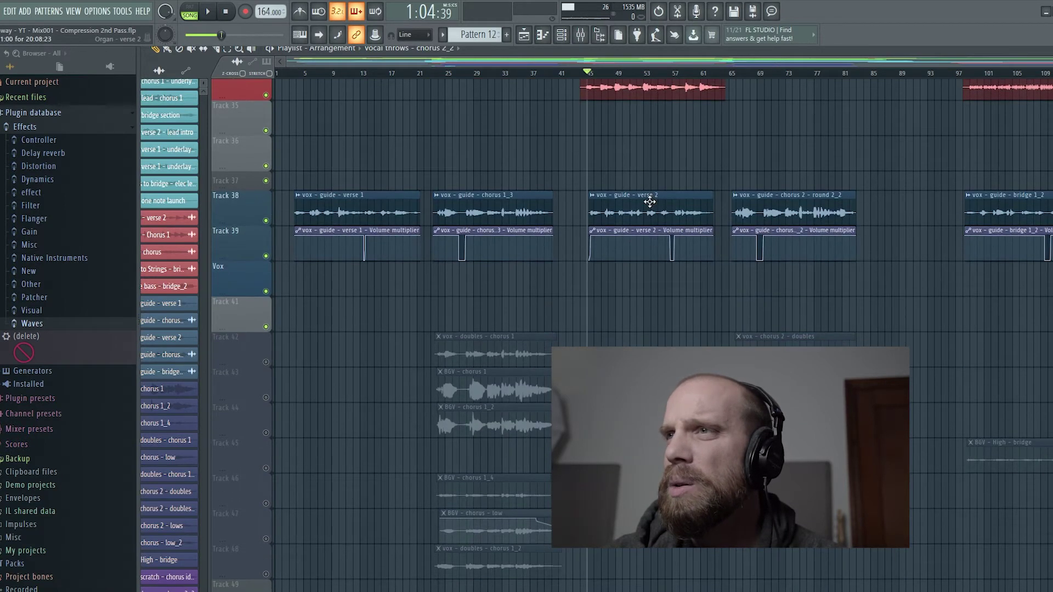
{"action": "scroll", "coordinate": [660, 218], "scroll_direction": "up", "scroll_amount": 2}
{"action": "left_click", "coordinate": [645, 73]}
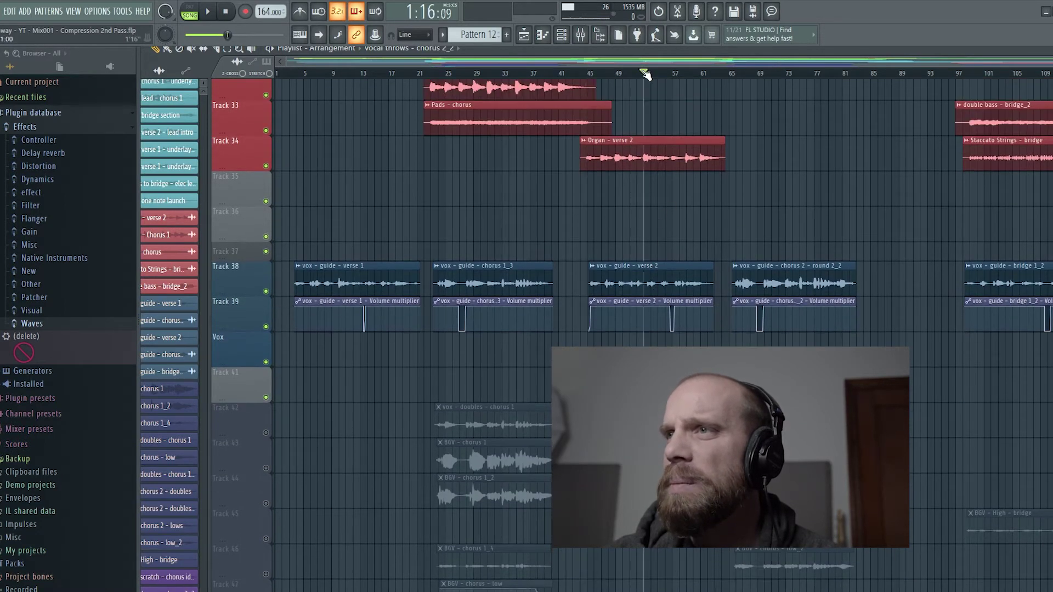
{"action": "key", "text": "space"}
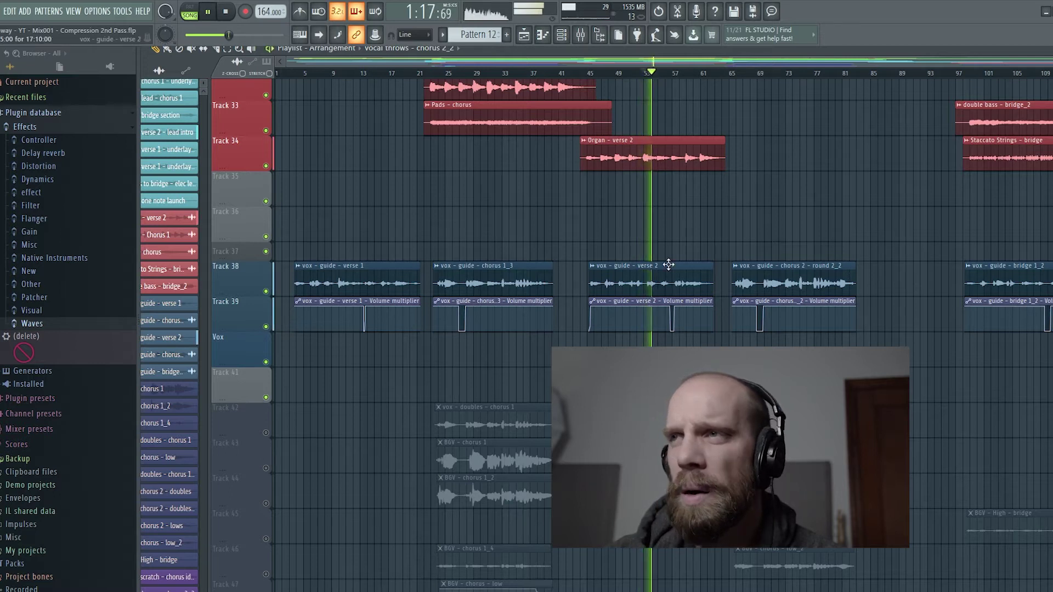
Reopen Maximus on Main Vox, watch the live spectrum across the low, mid and high bands, then stop and show the band regions
{"action": "key", "text": "F9"}
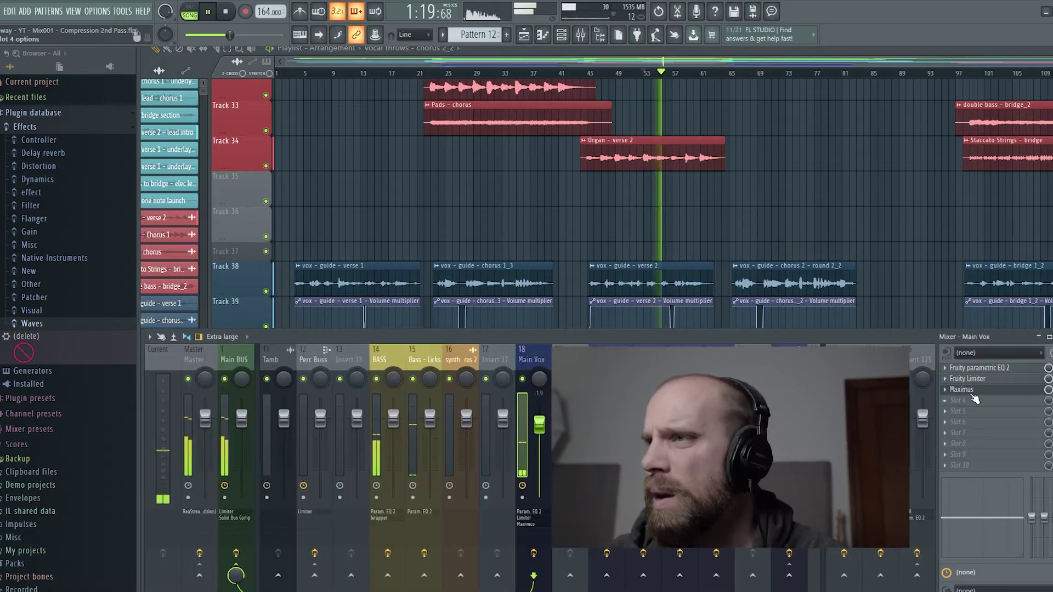
{"action": "left_click", "coordinate": [966, 391]}
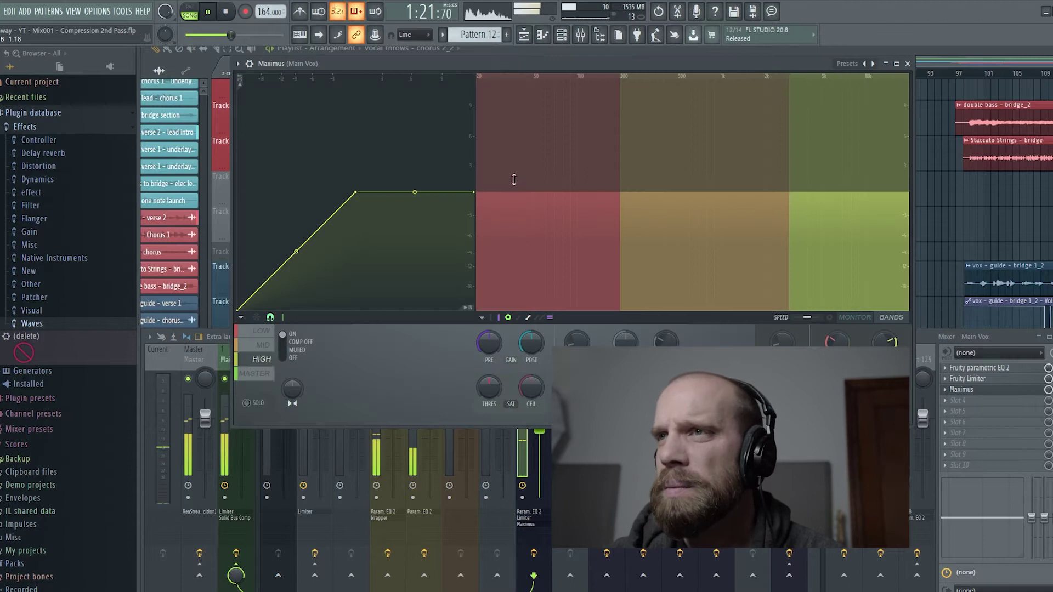
{"action": "left_click", "coordinate": [850, 317]}
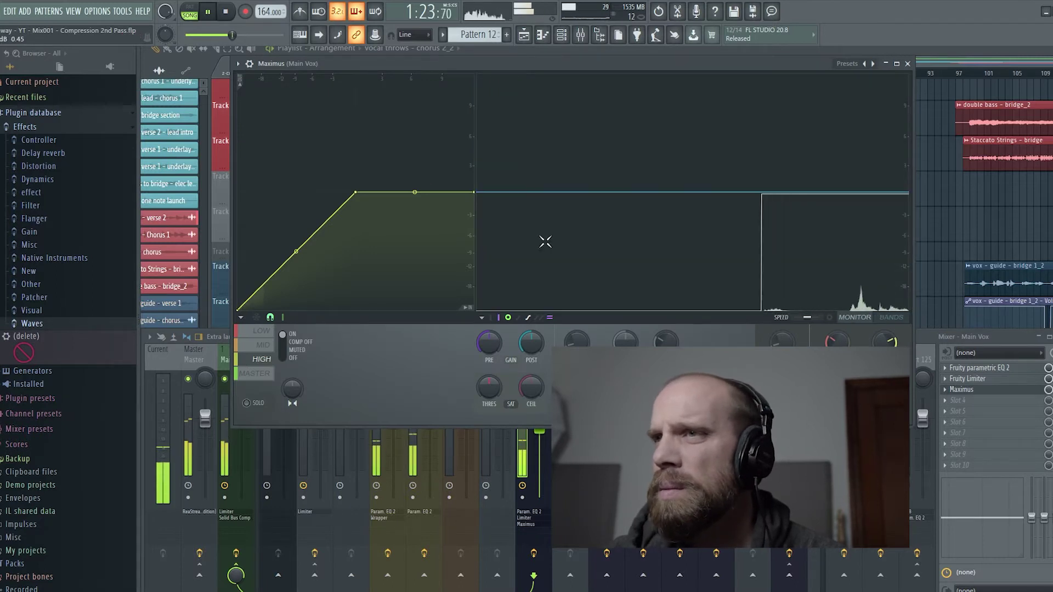
{"action": "left_click", "coordinate": [258, 345]}
{"action": "left_click", "coordinate": [258, 331]}
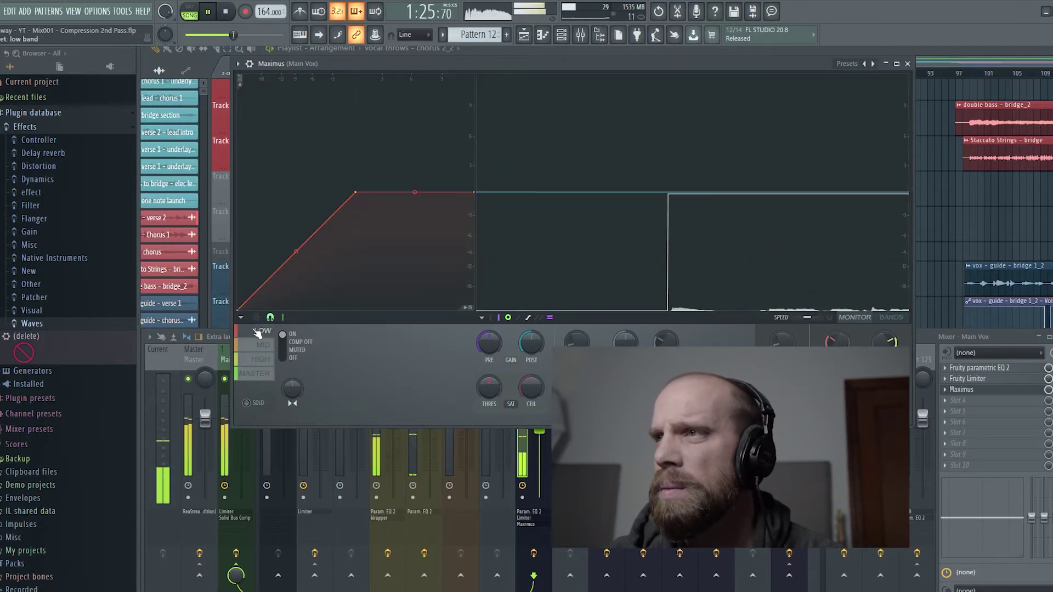
{"action": "left_click", "coordinate": [259, 345]}
{"action": "left_click", "coordinate": [259, 359]}
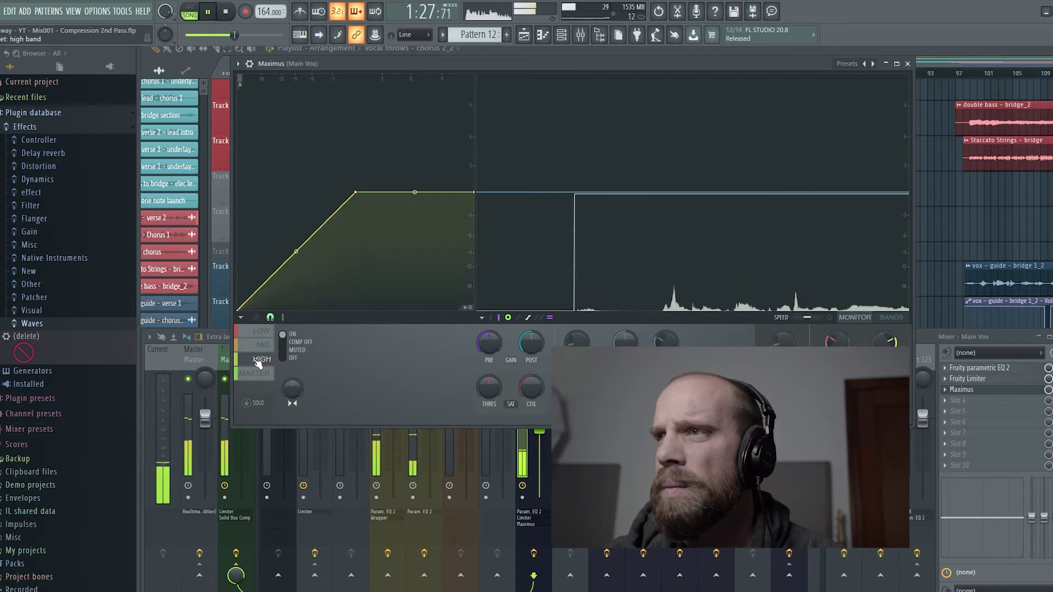
{"action": "left_click", "coordinate": [259, 345]}
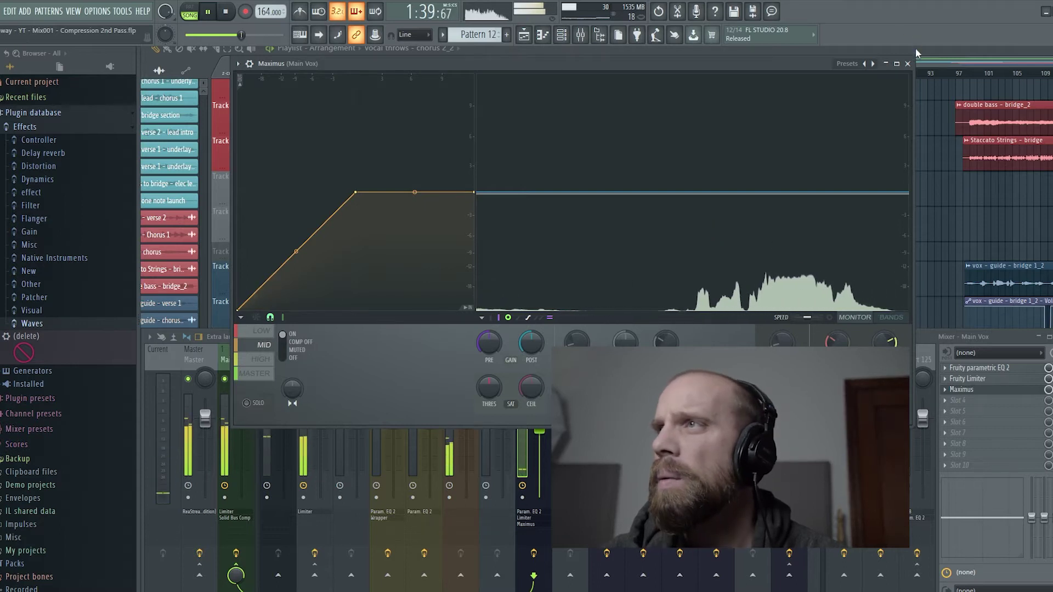
{"action": "key", "text": "space"}
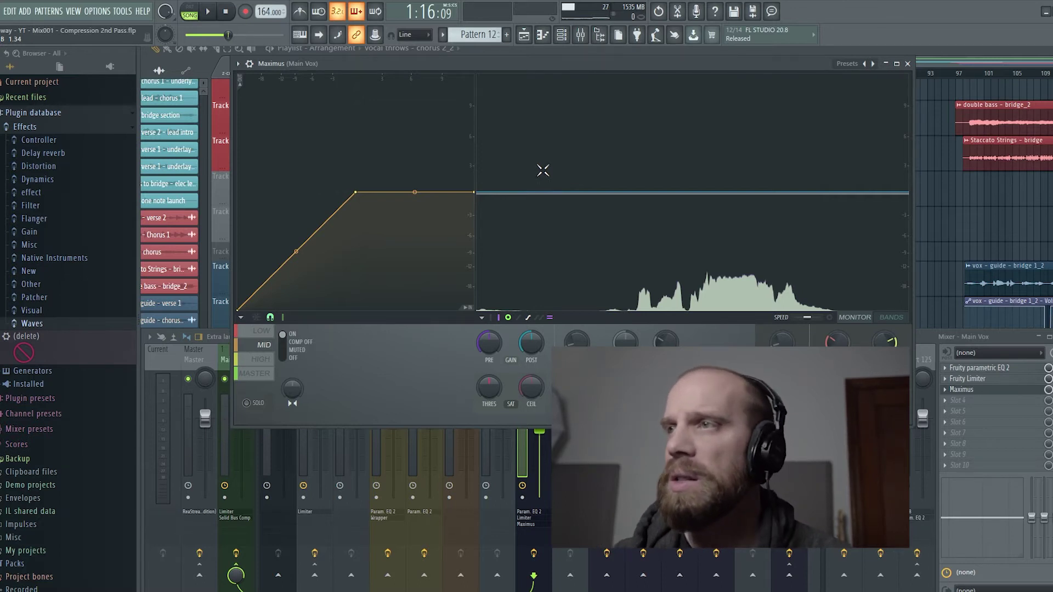
{"action": "left_click", "coordinate": [891, 318]}
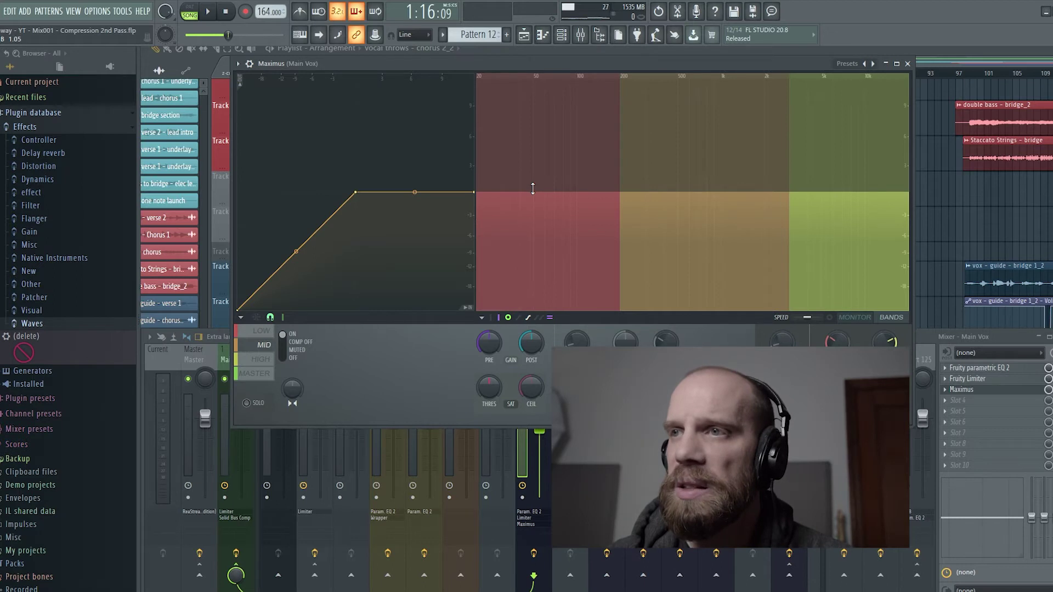
With the song playing, raise the low, mid and high band levels, the high band to the top
{"action": "key", "text": "space"}
{"action": "left_click_drag", "start_coordinate": [533, 189], "coordinate": [532, 155]}
{"action": "left_click_drag", "start_coordinate": [849, 192], "coordinate": [849, 151]}
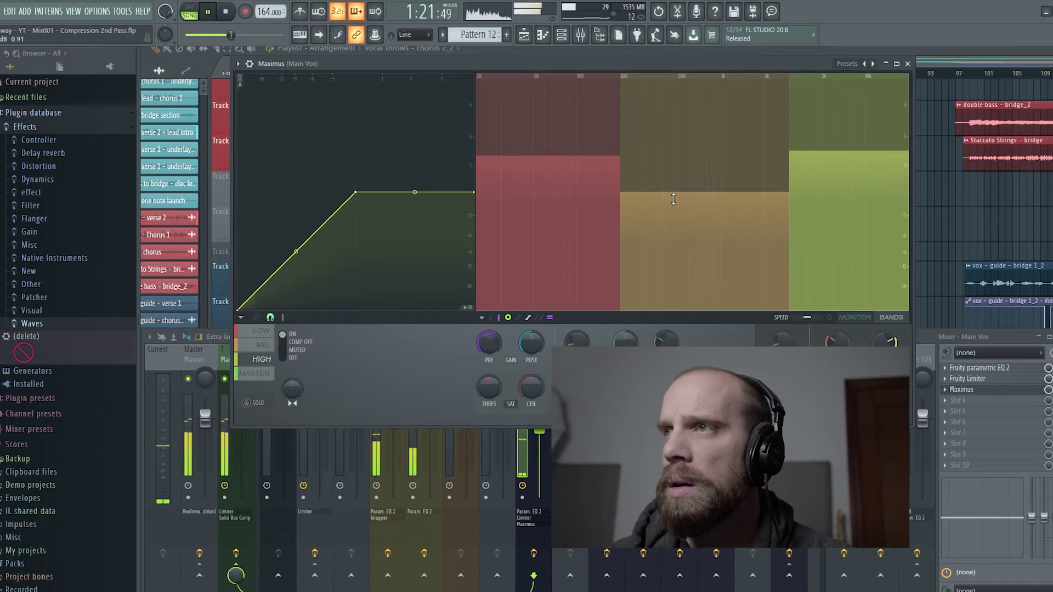
{"action": "left_click_drag", "start_coordinate": [675, 192], "coordinate": [675, 176]}
{"action": "left_click_drag", "start_coordinate": [590, 164], "coordinate": [589, 158]}
{"action": "left_click_drag", "start_coordinate": [713, 176], "coordinate": [713, 166]}
{"action": "left_click_drag", "start_coordinate": [849, 151], "coordinate": [849, 136]}
{"action": "left_click_drag", "start_coordinate": [571, 145], "coordinate": [572, 141]}
{"action": "left_click_drag", "start_coordinate": [663, 167], "coordinate": [664, 158]}
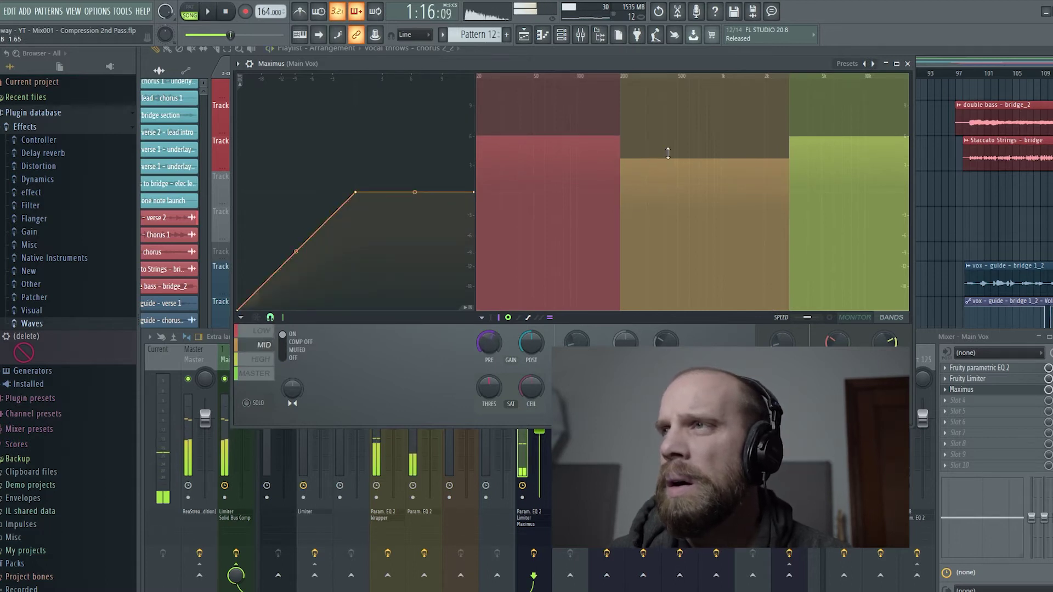
{"action": "left_click_drag", "start_coordinate": [823, 132], "coordinate": [824, 107]}
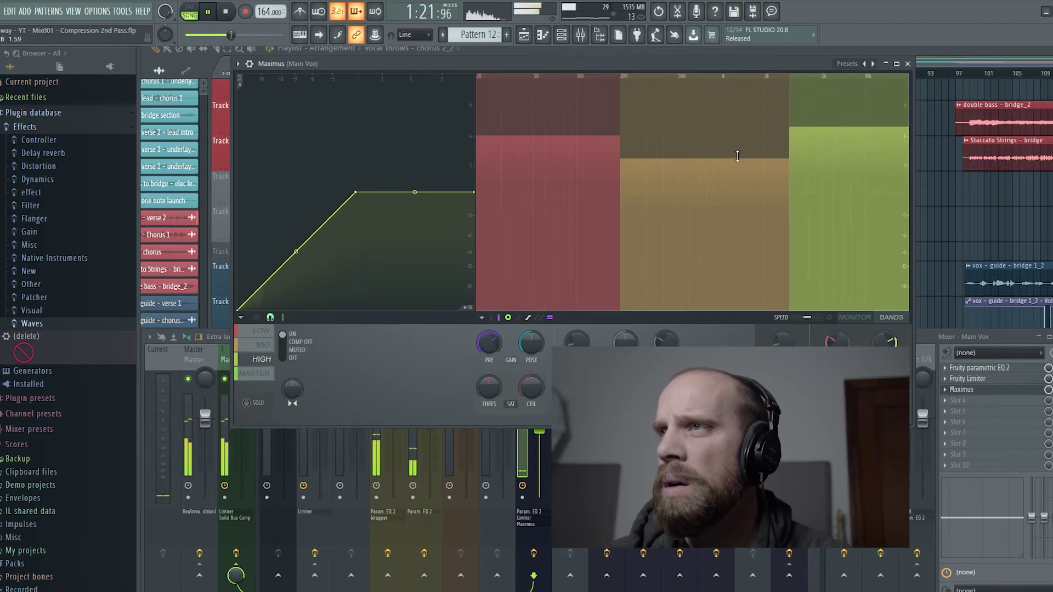
Fine-tune the mid and low band levels, then compare the mid and high bands
{"action": "left_click_drag", "start_coordinate": [738, 157], "coordinate": [738, 151]}
{"action": "left_click_drag", "start_coordinate": [548, 136], "coordinate": [549, 125]}
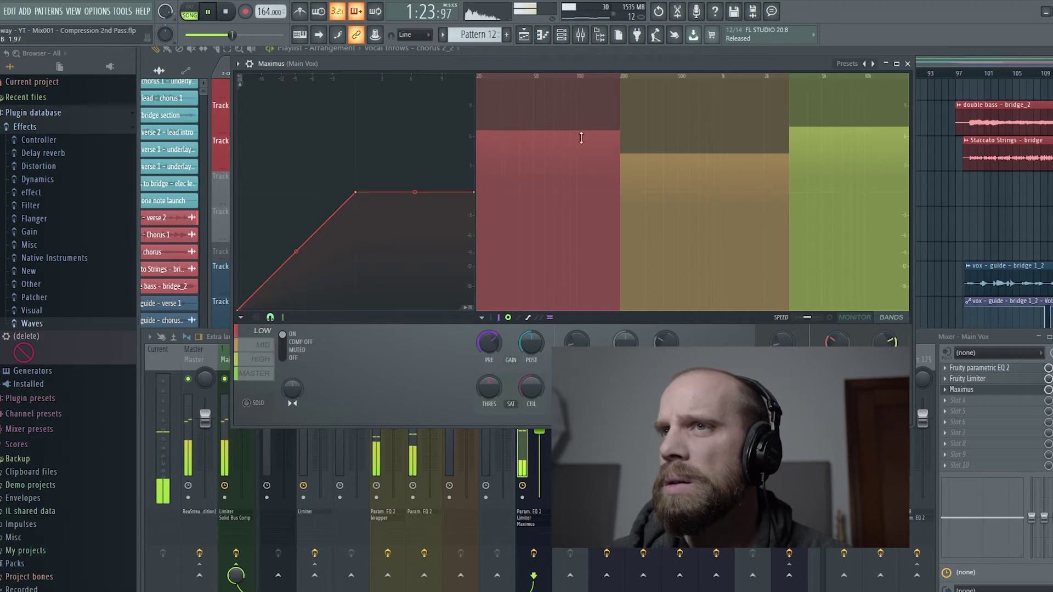
{"action": "left_click", "coordinate": [687, 156]}
{"action": "left_click", "coordinate": [793, 135]}
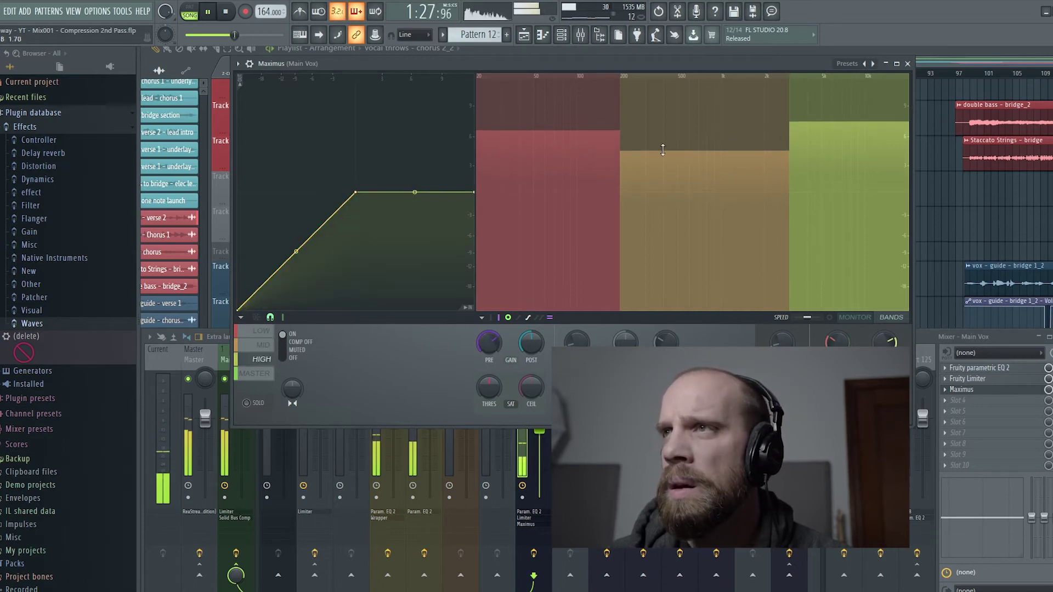
{"action": "left_click_drag", "start_coordinate": [663, 150], "coordinate": [662, 152]}
{"action": "left_click_drag", "start_coordinate": [590, 129], "coordinate": [589, 124]}
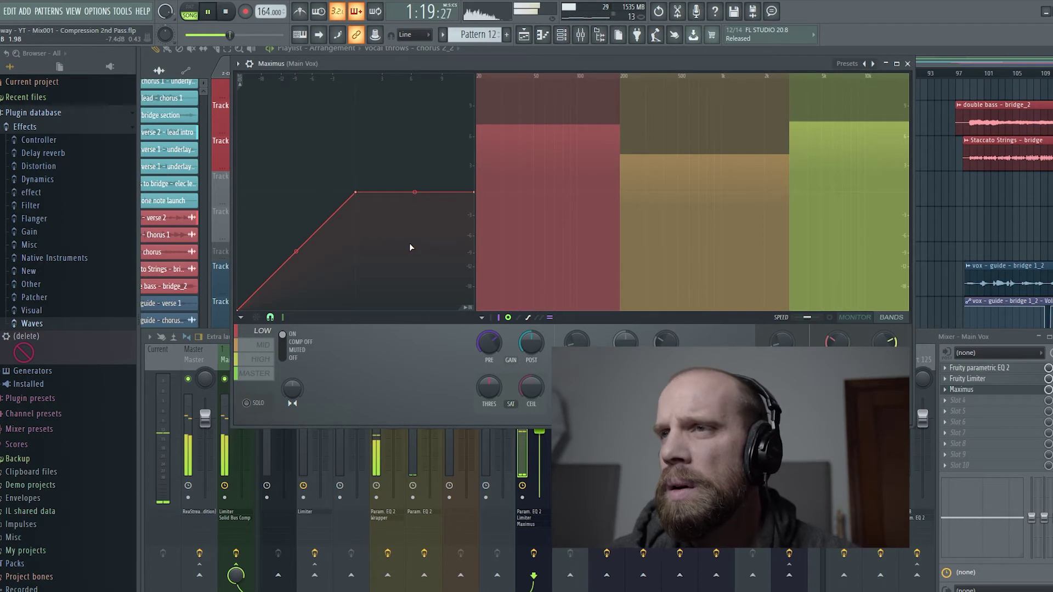
{"action": "left_click", "coordinate": [264, 346]}
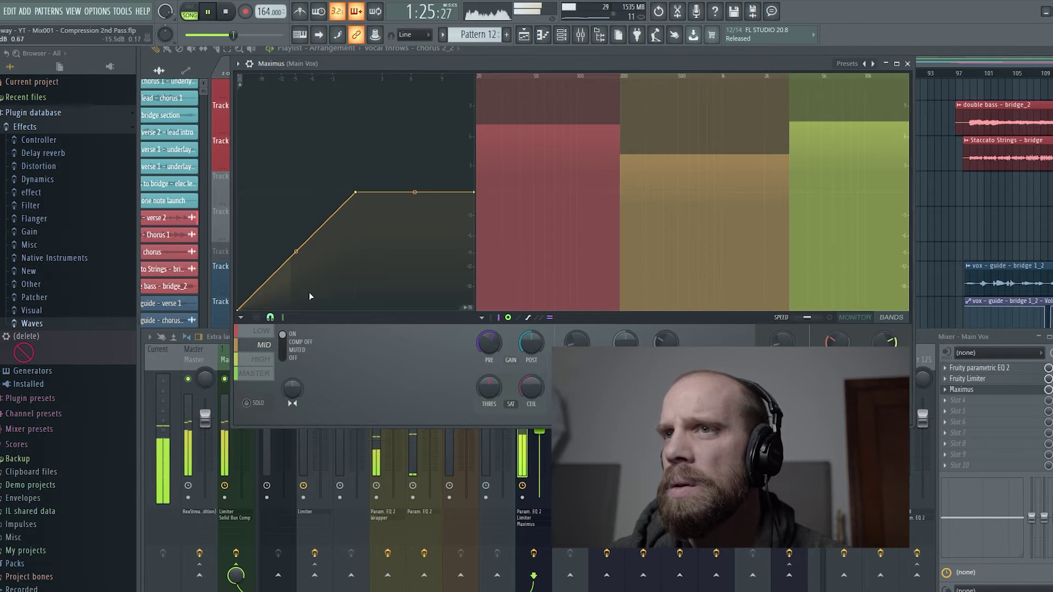
{"action": "left_click", "coordinate": [257, 361]}
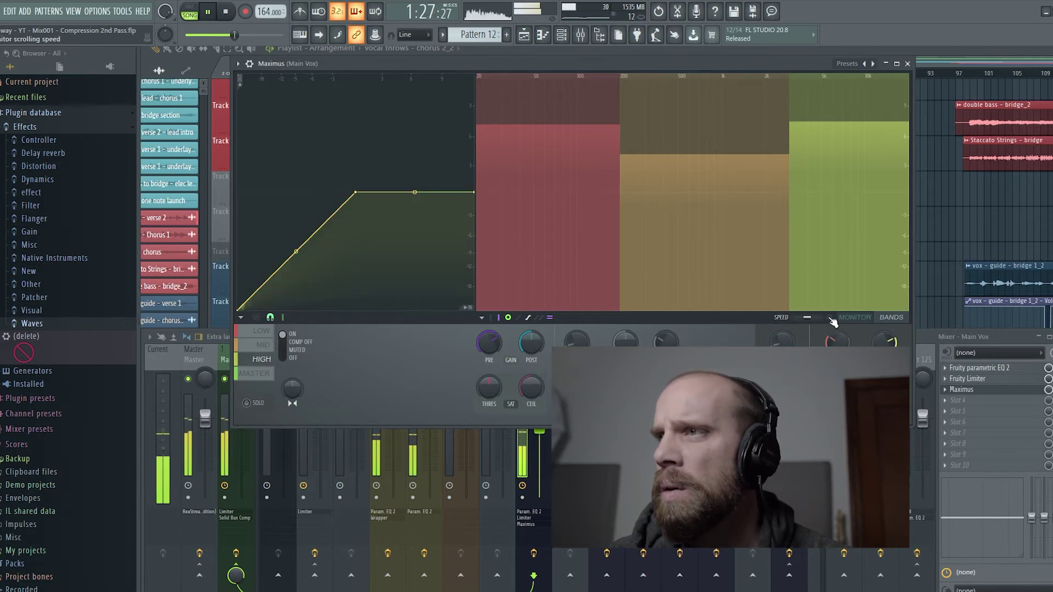
Switch Maximus to the live spectrum monitor, briefly audition the vocal, and pull the high band knee down-left
{"action": "key", "text": "space"}
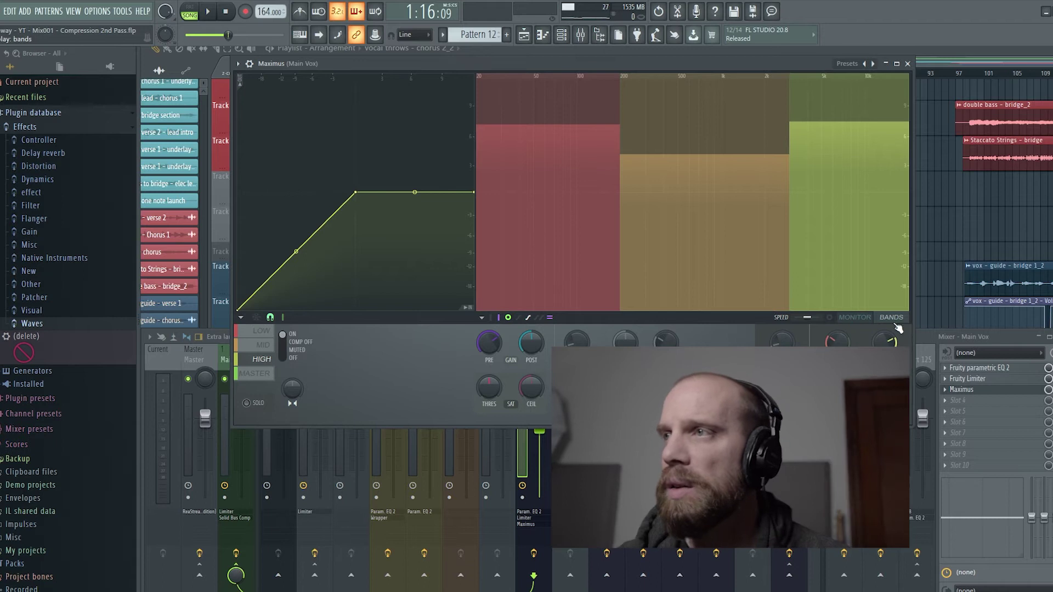
{"action": "left_click", "coordinate": [856, 318]}
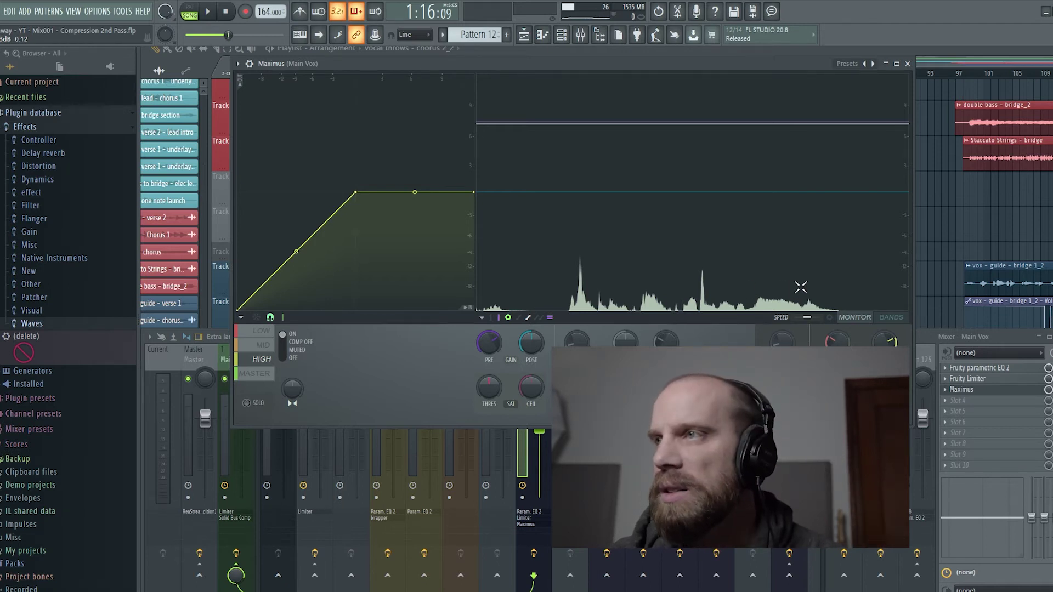
{"action": "key", "text": "space"}
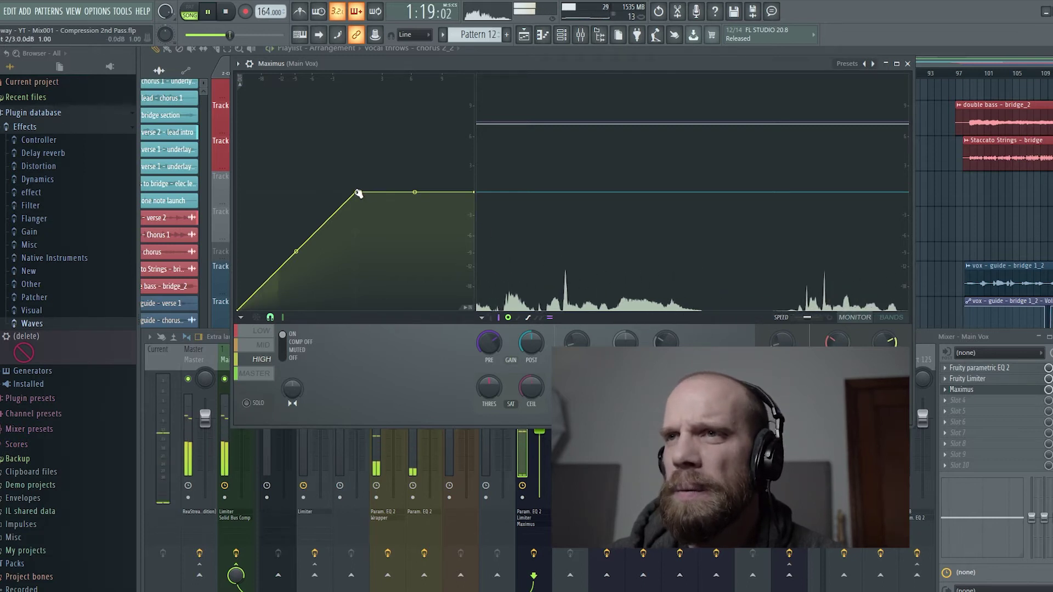
{"action": "key", "text": "space"}
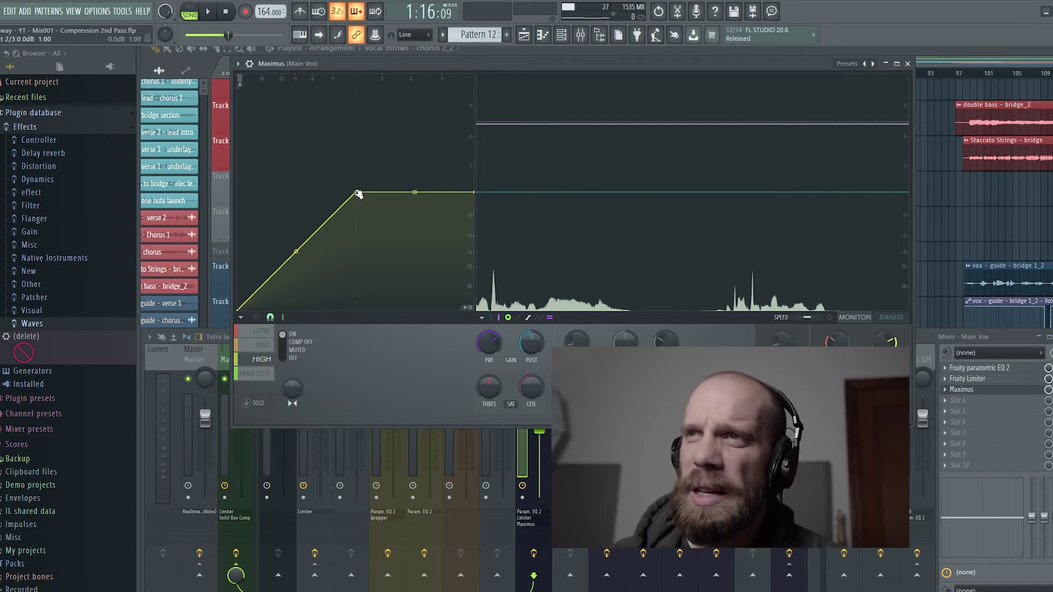
{"action": "left_click_drag", "start_coordinate": [358, 194], "coordinate": [274, 276]}
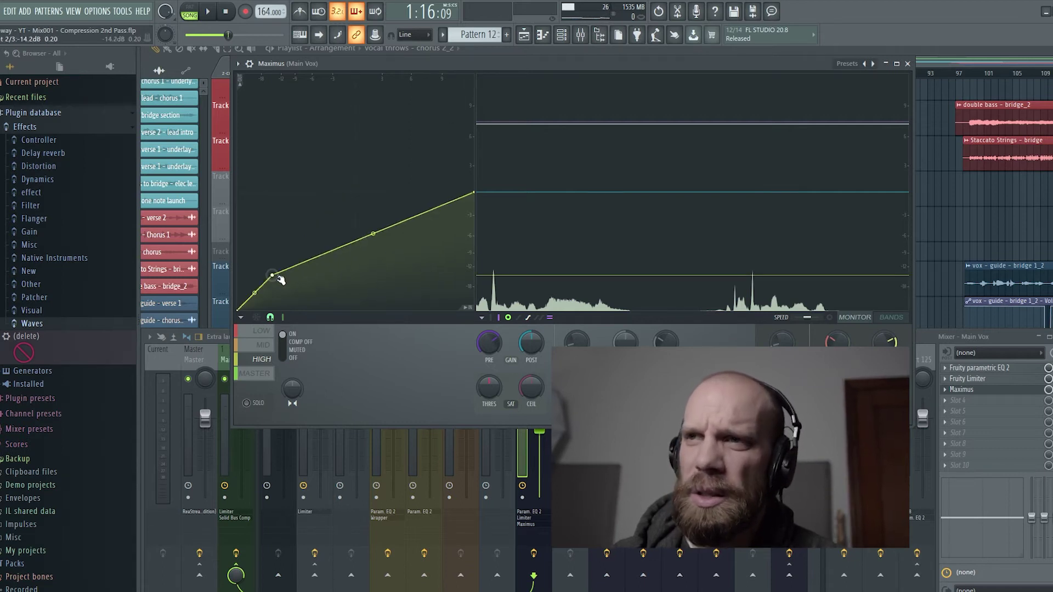
Experiment with the high band curve's knee, end point and upper-segment bend
{"action": "mouse_move", "coordinate": [270, 274]}
{"action": "left_mouse_down"}
{"action": "mouse_move", "coordinate": [360, 193]}
{"action": "mouse_move", "coordinate": [271, 279]}
{"action": "left_mouse_up"}
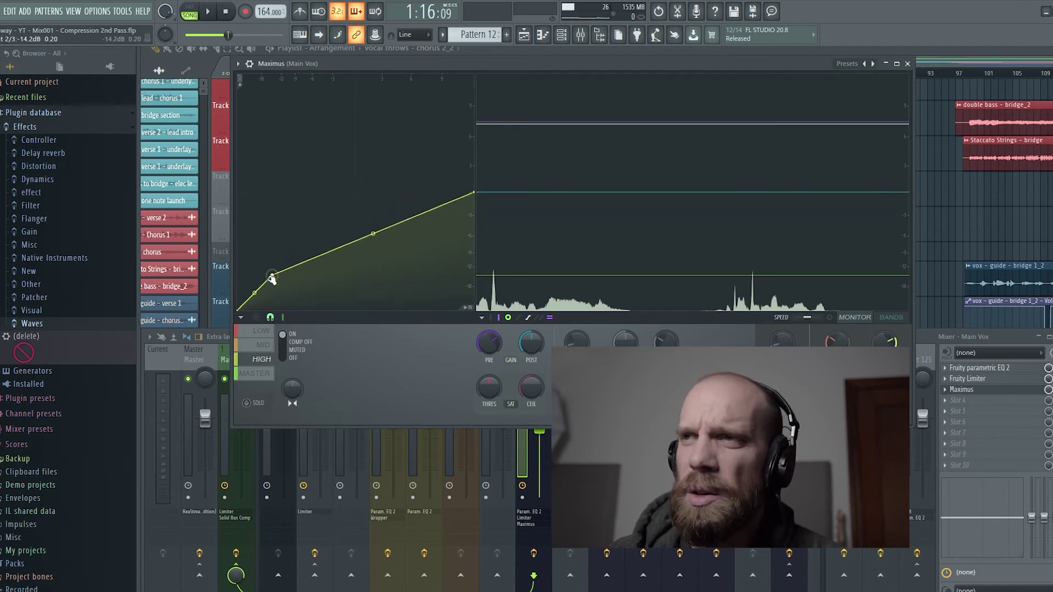
{"action": "left_click_drag", "start_coordinate": [475, 191], "coordinate": [474, 238]}
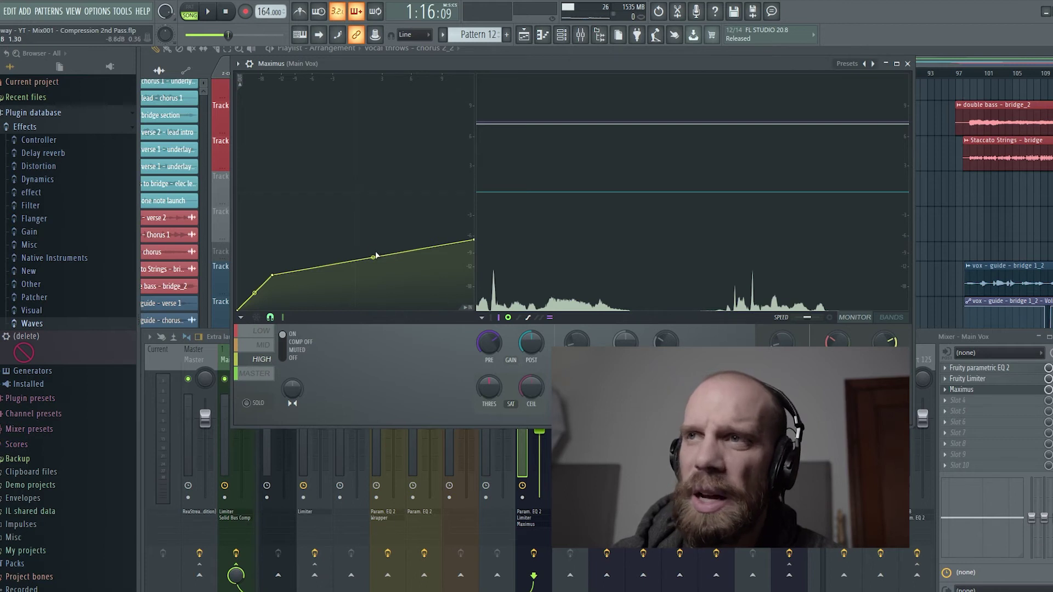
{"action": "mouse_move", "coordinate": [374, 256]}
{"action": "left_mouse_down"}
{"action": "mouse_move", "coordinate": [374, 238]}
{"action": "mouse_move", "coordinate": [373, 258]}
{"action": "mouse_move", "coordinate": [373, 249]}
{"action": "left_mouse_up"}
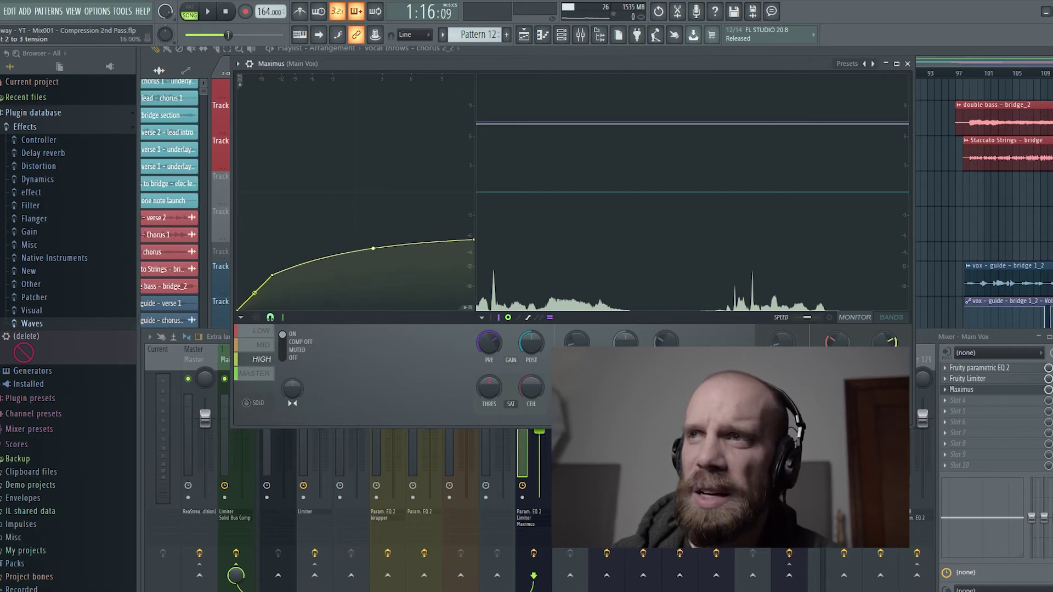
{"action": "left_click_drag", "start_coordinate": [273, 275], "coordinate": [296, 252]}
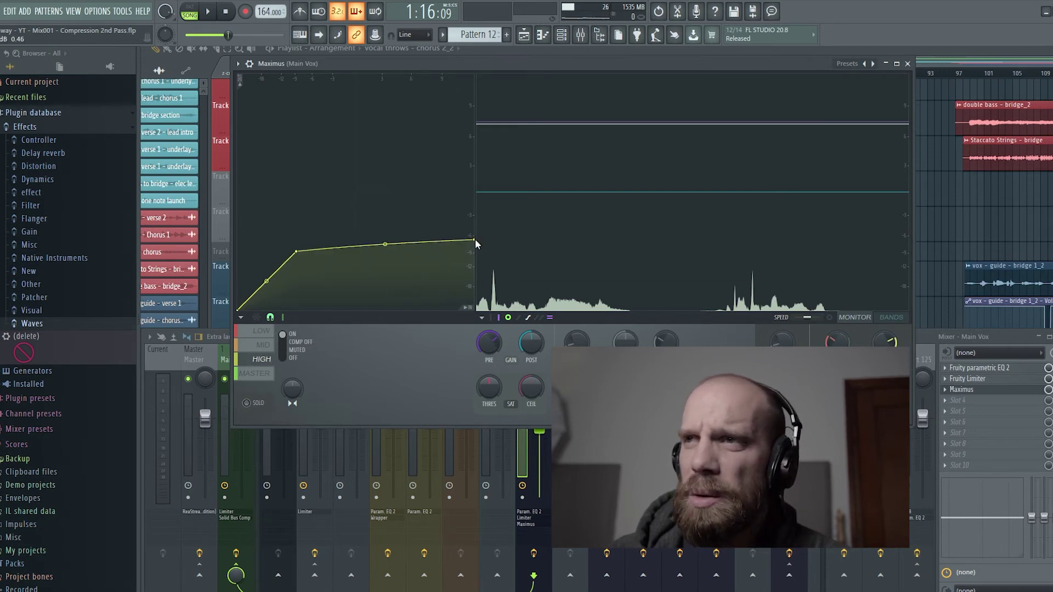
{"action": "left_click_drag", "start_coordinate": [475, 244], "coordinate": [475, 192]}
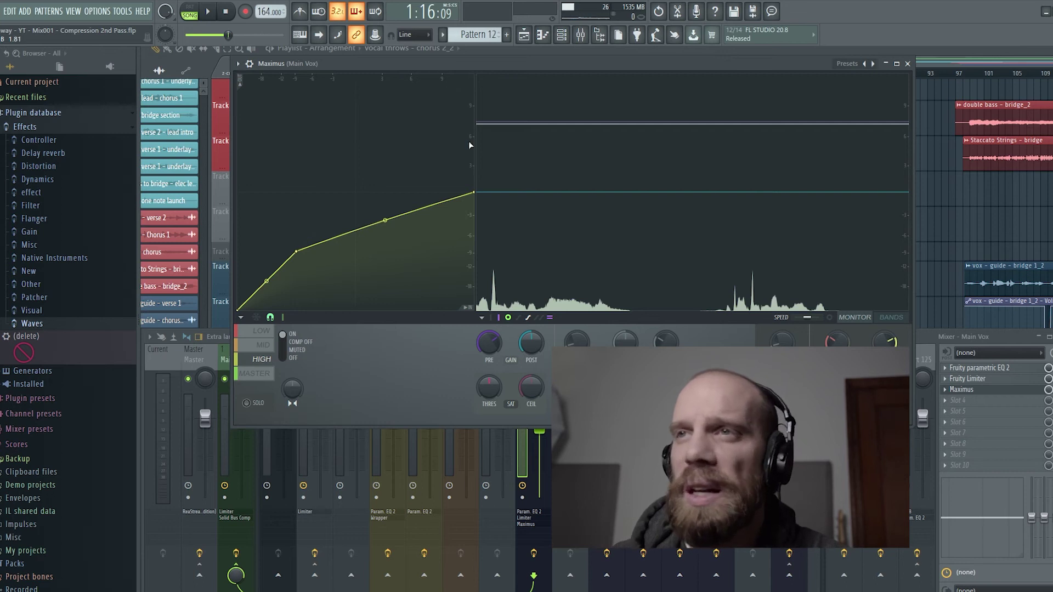
While auditioning, lower the high band curve's knee and end point and round it at 18% tension
{"action": "key", "text": "space"}
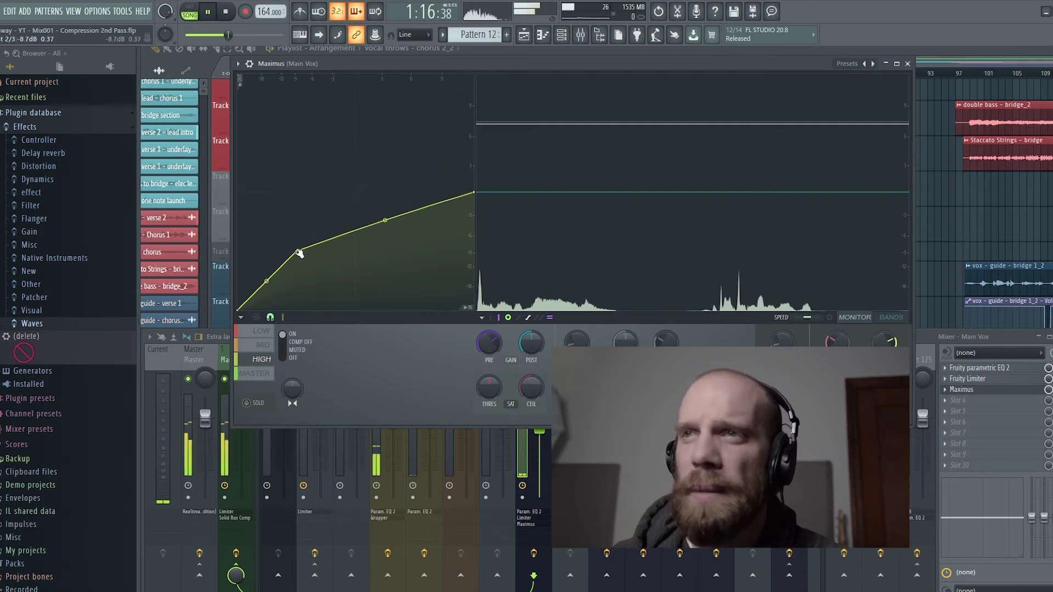
{"action": "left_click_drag", "start_coordinate": [299, 254], "coordinate": [273, 280]}
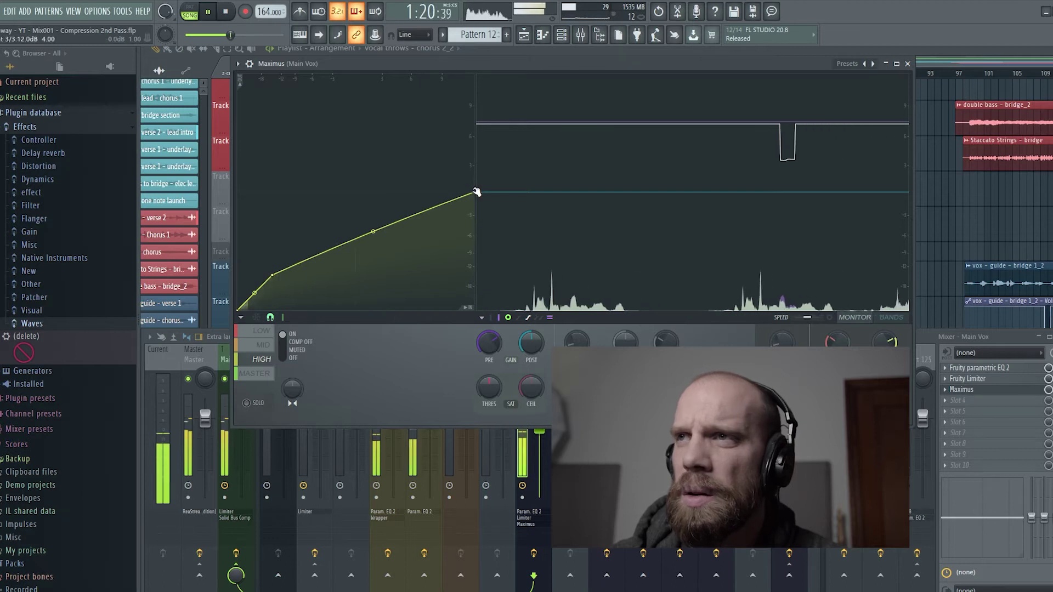
{"action": "left_click_drag", "start_coordinate": [474, 192], "coordinate": [470, 241]}
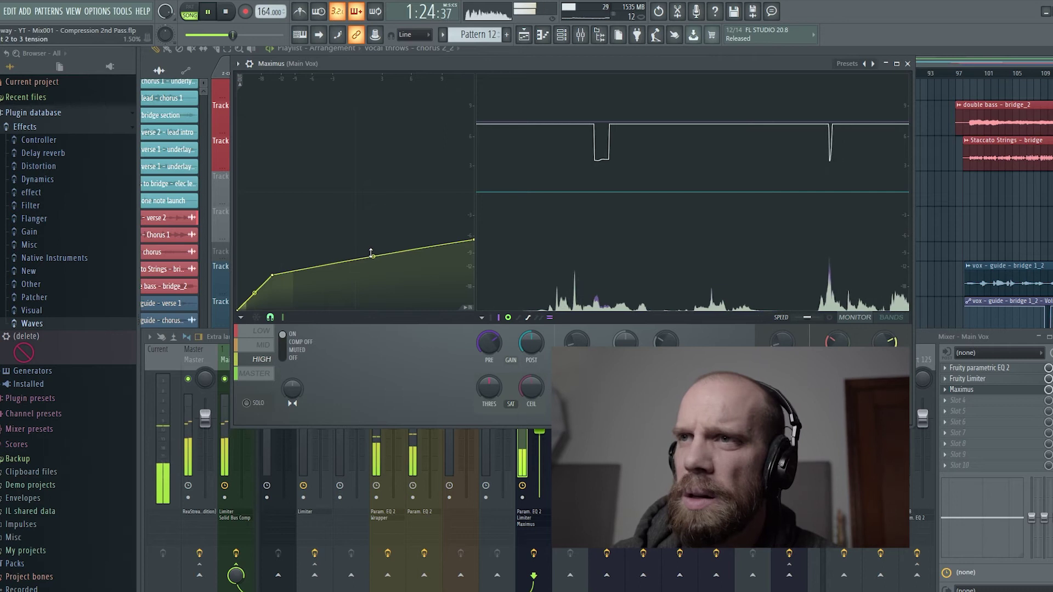
{"action": "left_click_drag", "start_coordinate": [373, 256], "coordinate": [373, 245]}
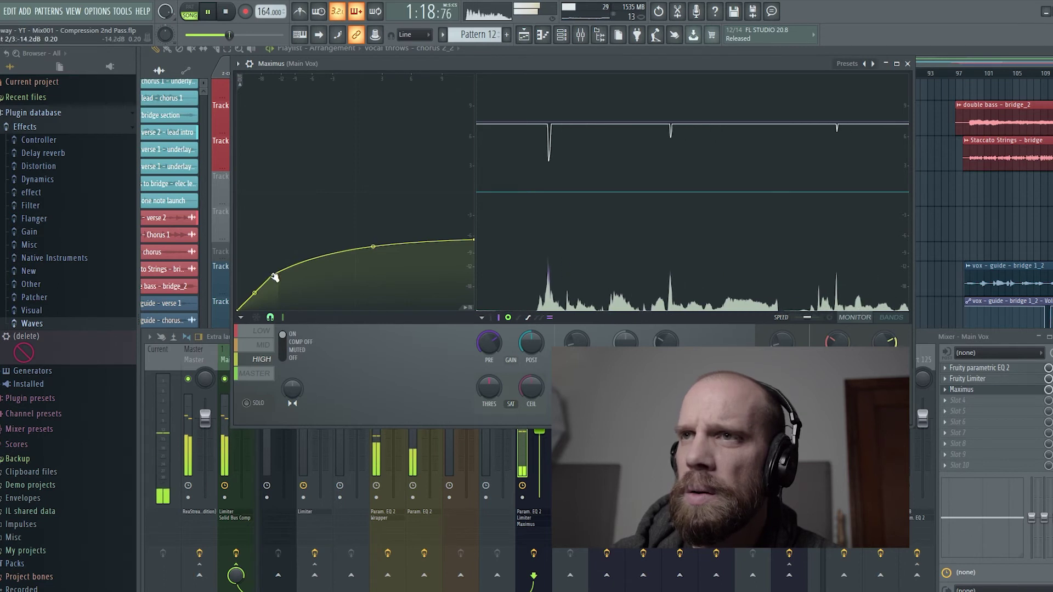
{"action": "left_click_drag", "start_coordinate": [262, 279], "coordinate": [368, 246]}
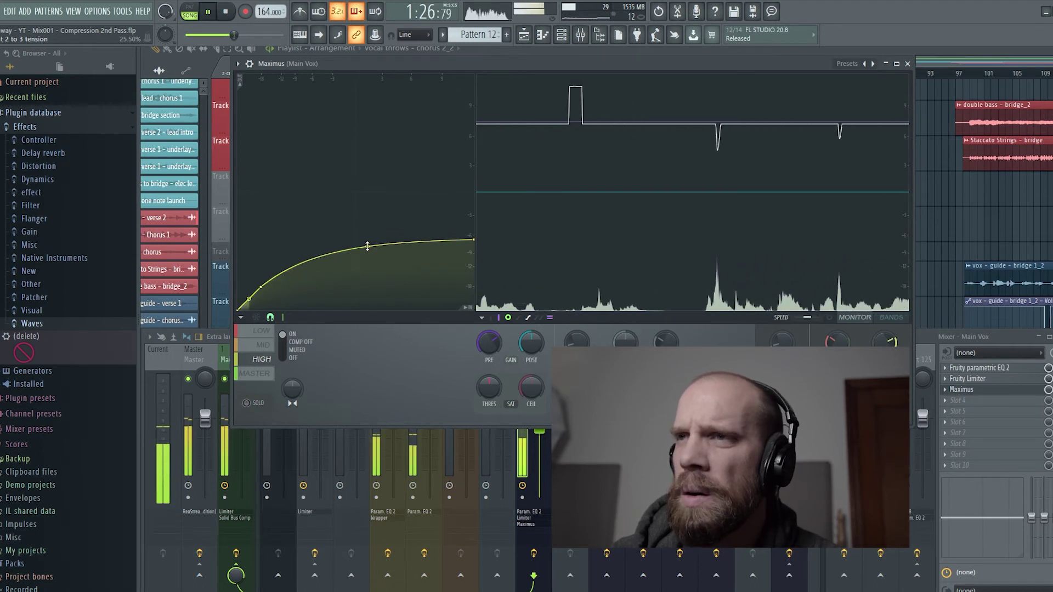
{"action": "left_click_drag", "start_coordinate": [367, 246], "coordinate": [368, 250]}
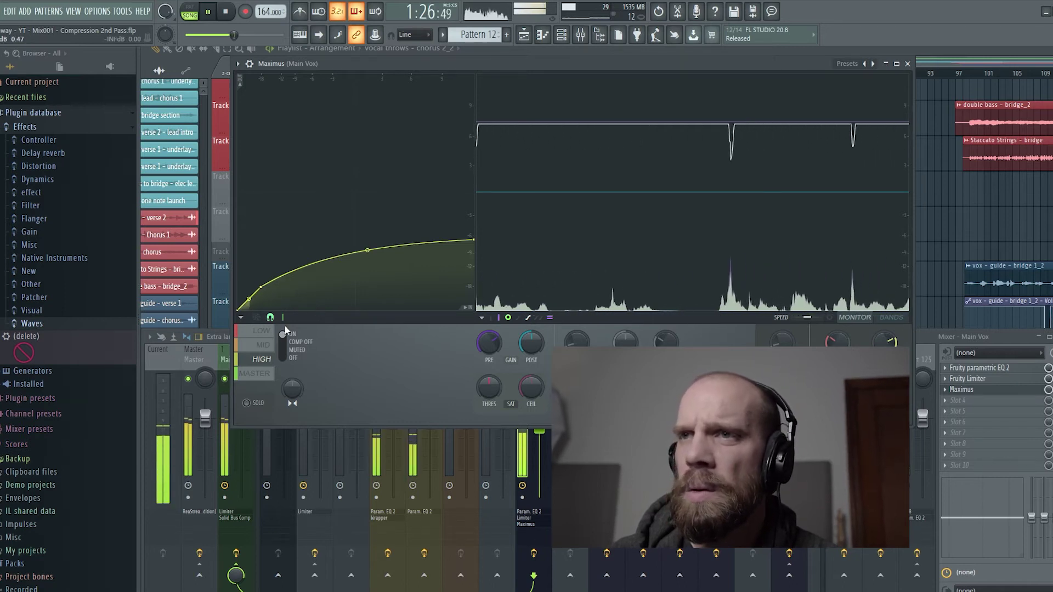
{"action": "key", "text": "space"}
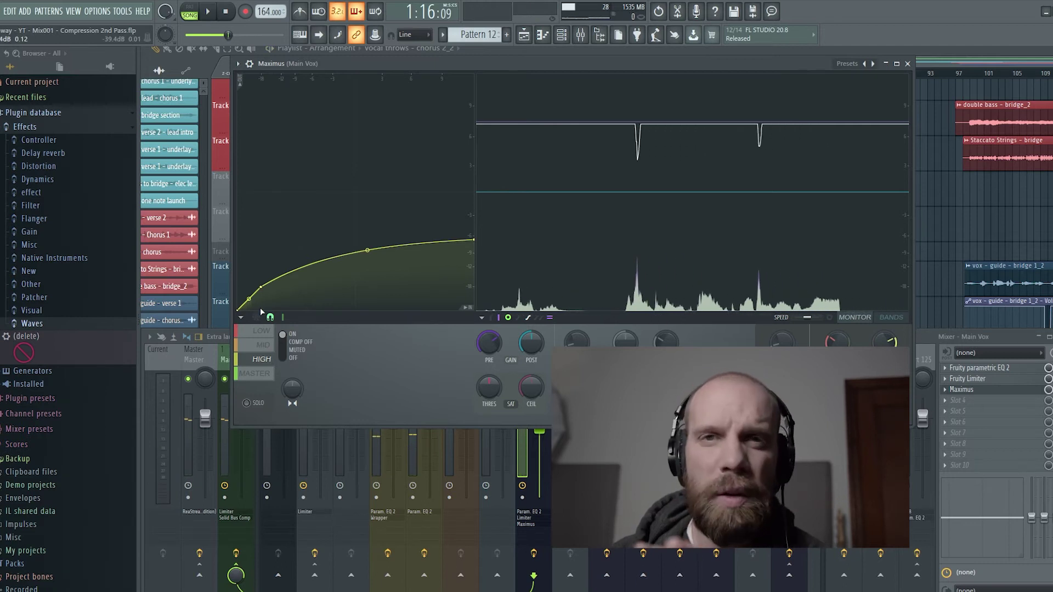
{"action": "left_click", "coordinate": [255, 346]}
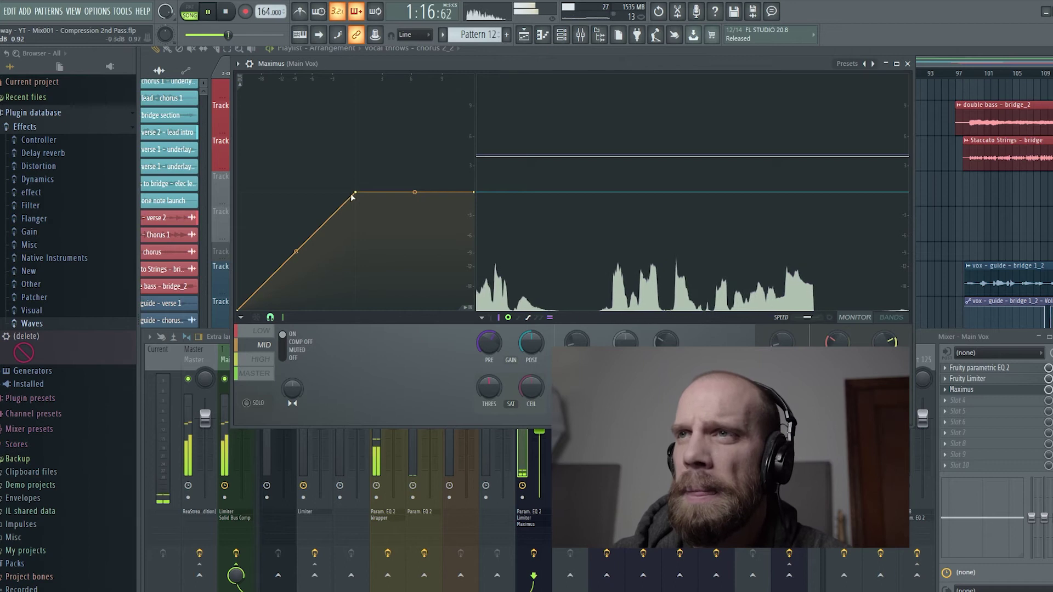
Lower the mid band's knee and end point and bend it into a 20% tension arc, then stop playback
{"action": "left_click_drag", "start_coordinate": [353, 197], "coordinate": [276, 272]}
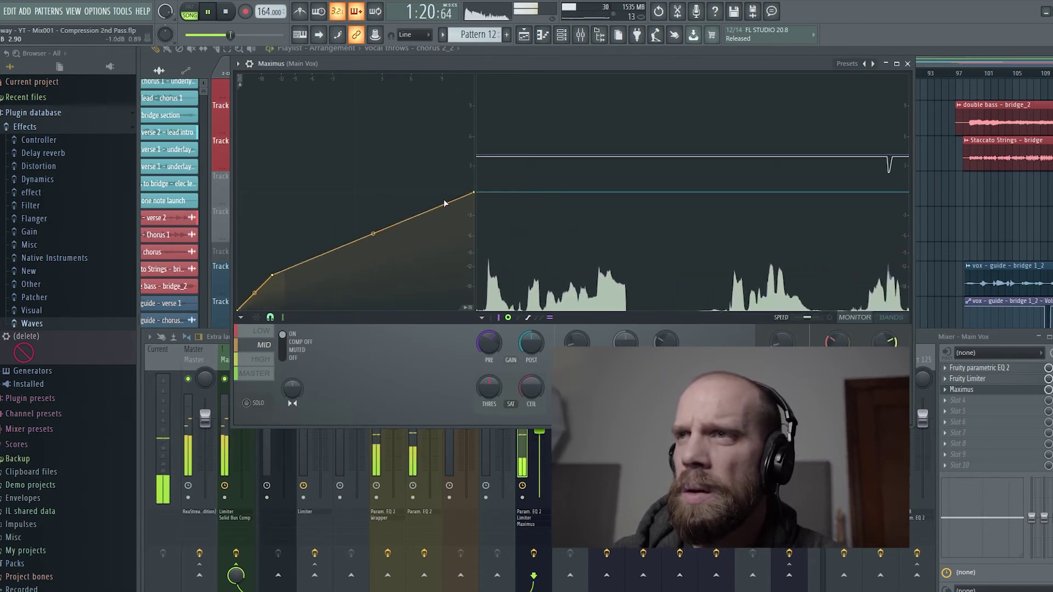
{"action": "left_click_drag", "start_coordinate": [475, 195], "coordinate": [471, 245]}
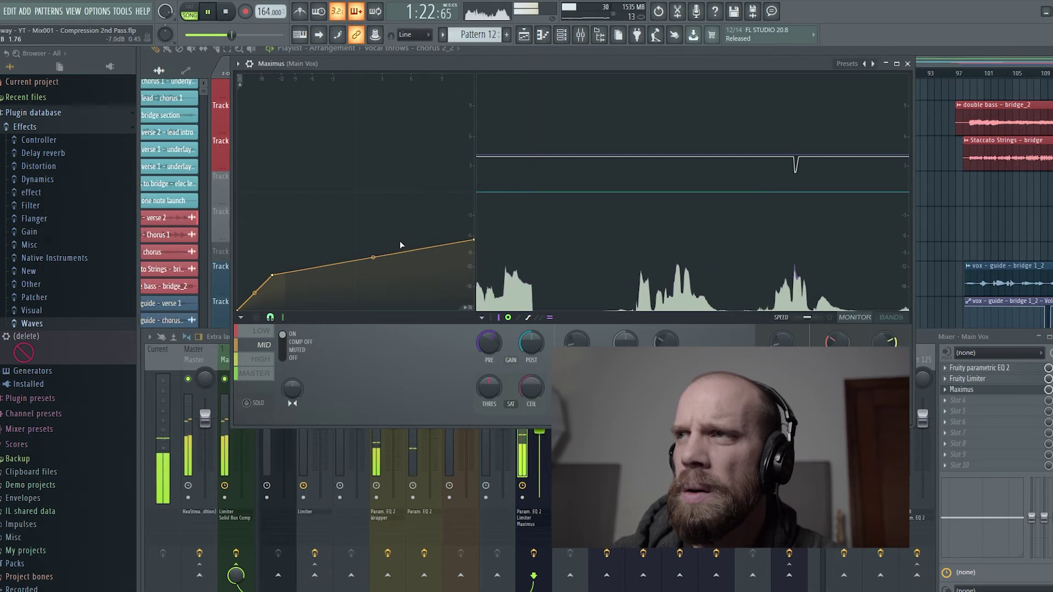
{"action": "left_click_drag", "start_coordinate": [373, 257], "coordinate": [373, 247]}
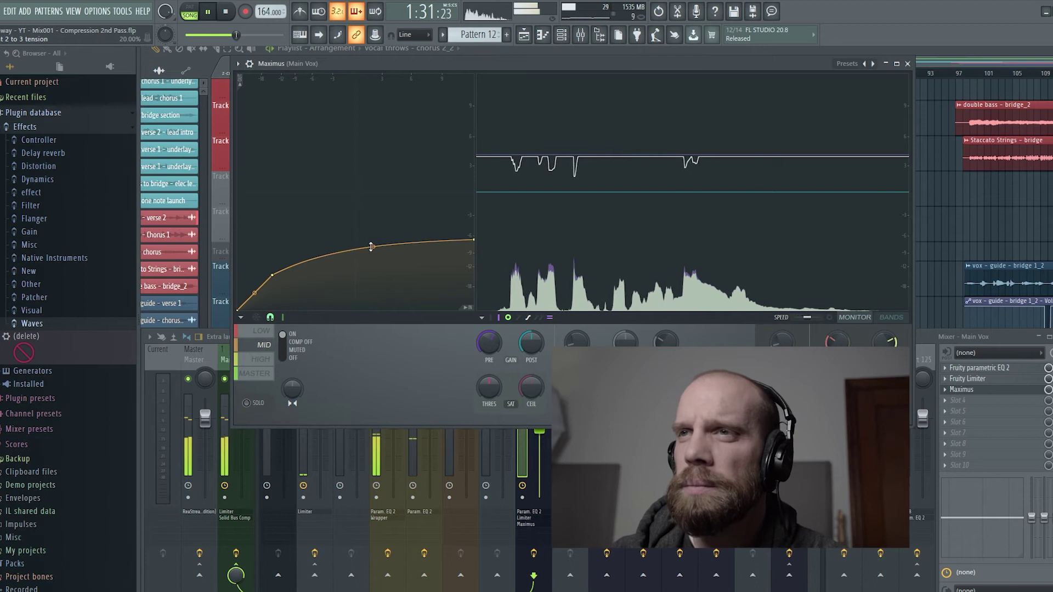
{"action": "key", "text": "space"}
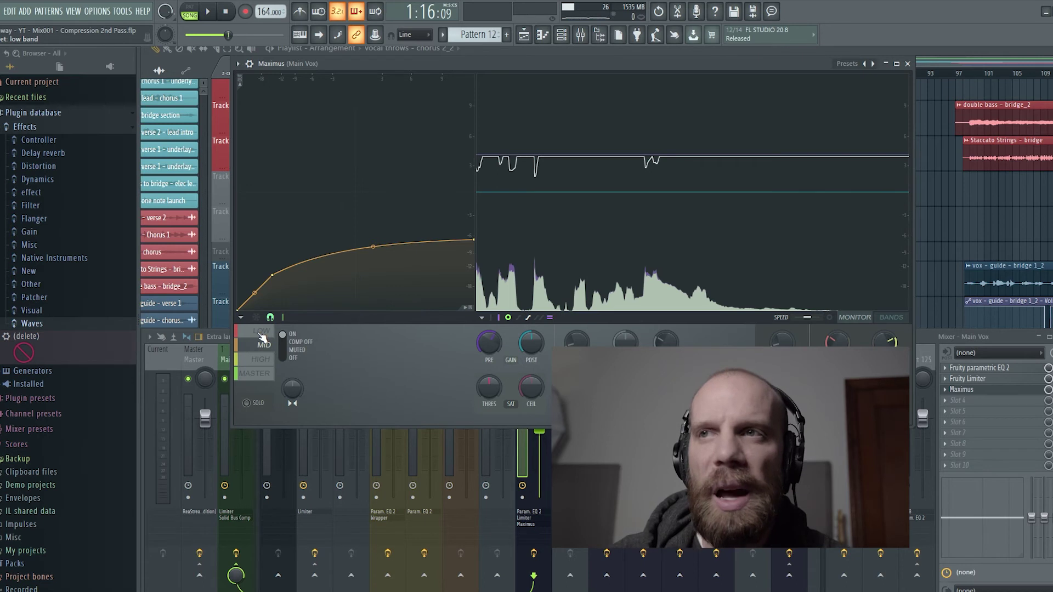
With the song playing, raise Maximus's master POST gain to about 1.1 dB
{"action": "left_click", "coordinate": [262, 332]}
{"action": "key", "text": "space"}
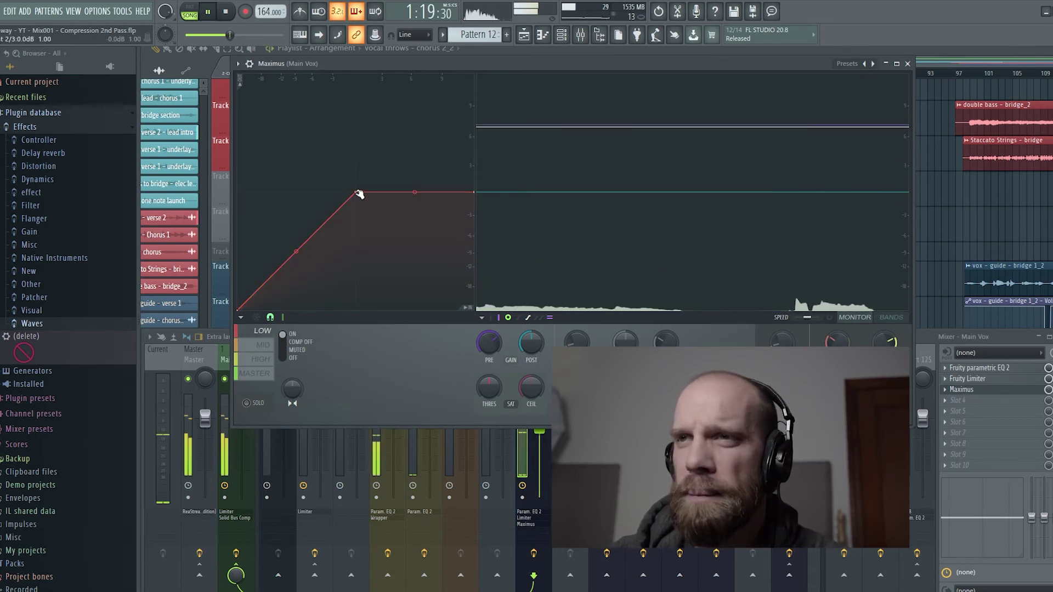
{"action": "left_click", "coordinate": [262, 374]}
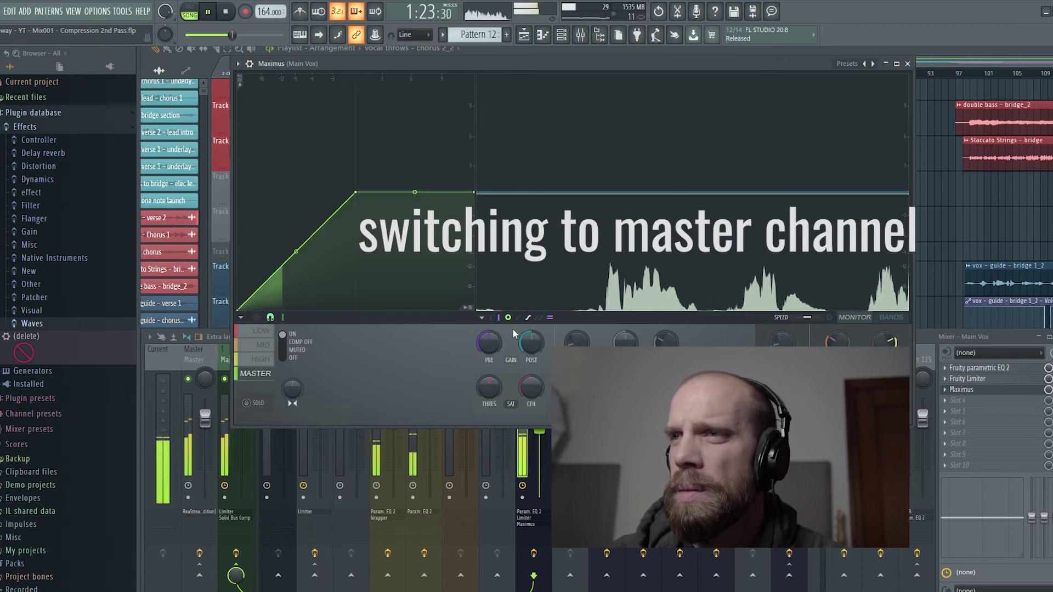
{"action": "left_click_drag", "start_coordinate": [531, 343], "coordinate": [531, 321]}
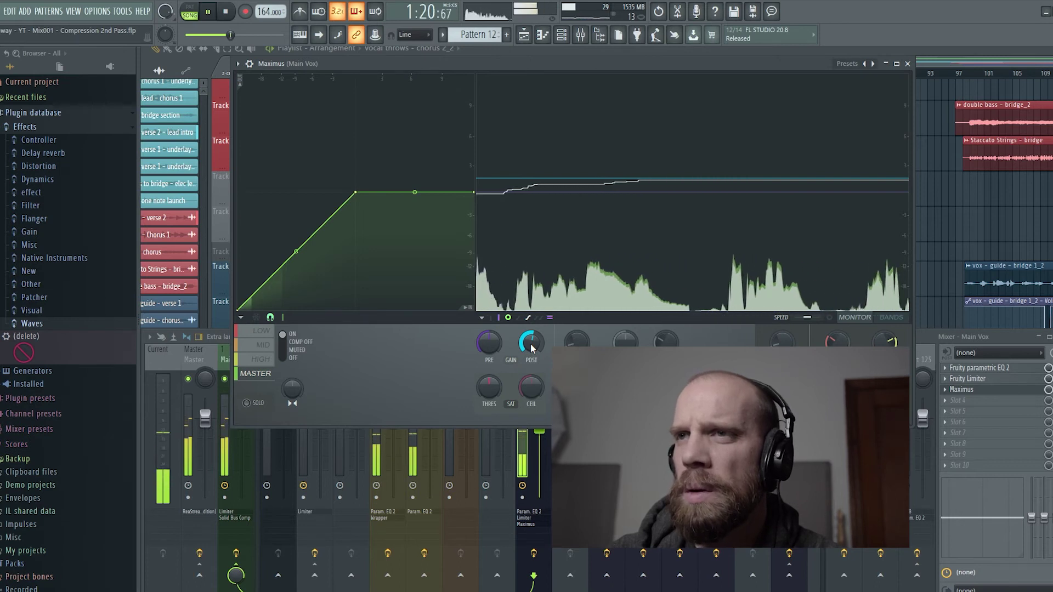
Review the low and high band curves, then pull the mid curve down for more compression
{"action": "left_click", "coordinate": [263, 332]}
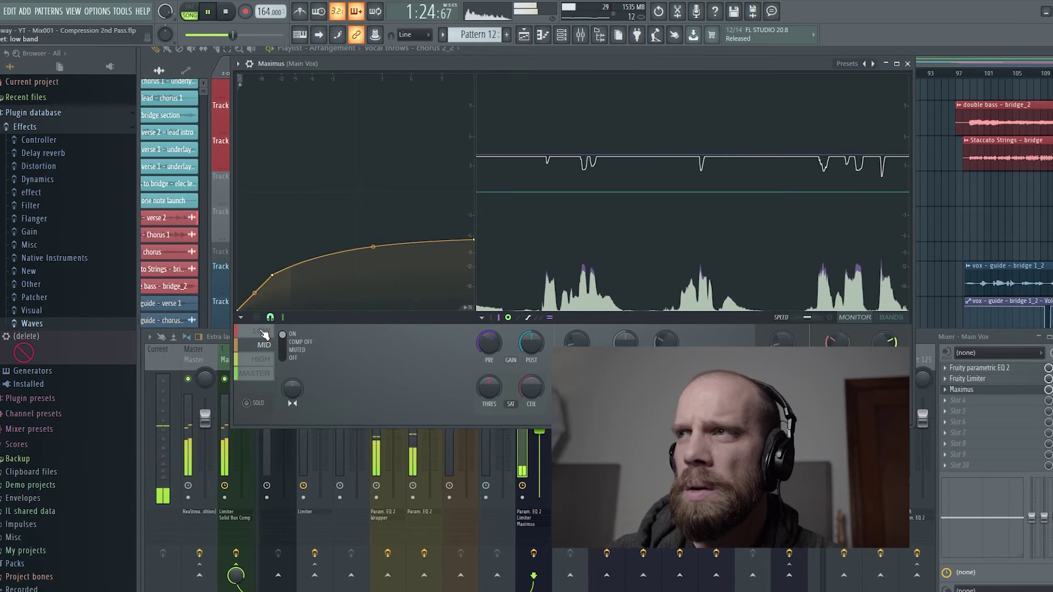
{"action": "left_click", "coordinate": [263, 360]}
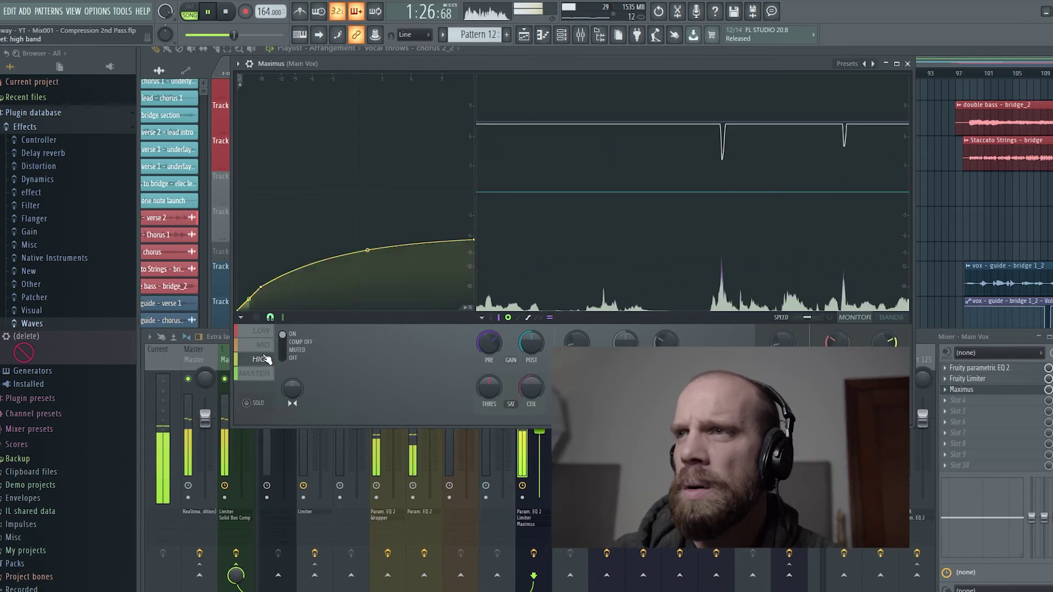
{"action": "left_click", "coordinate": [256, 333]}
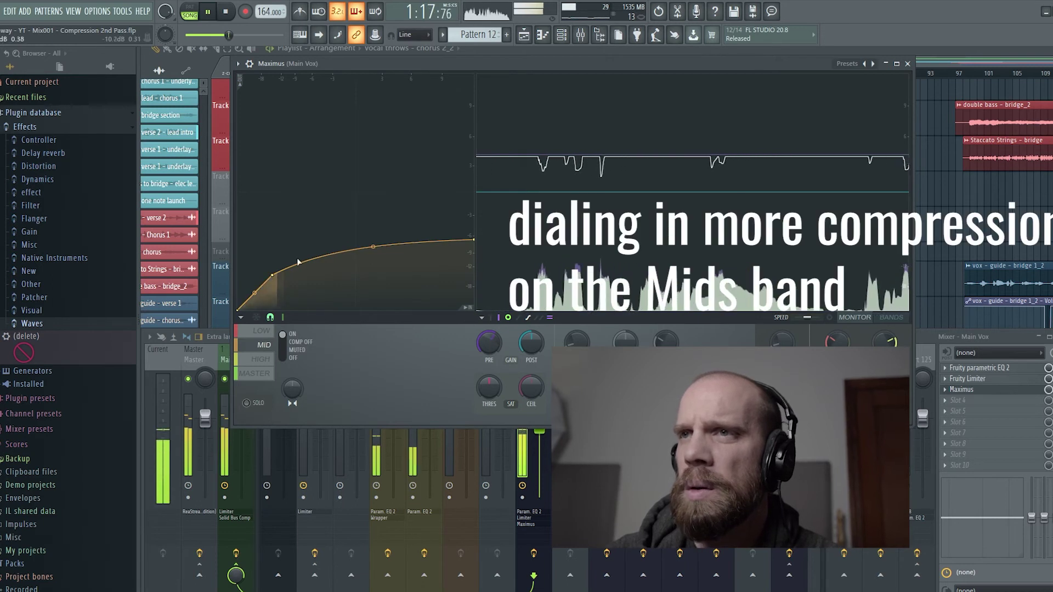
{"action": "left_click_drag", "start_coordinate": [273, 278], "coordinate": [267, 287]}
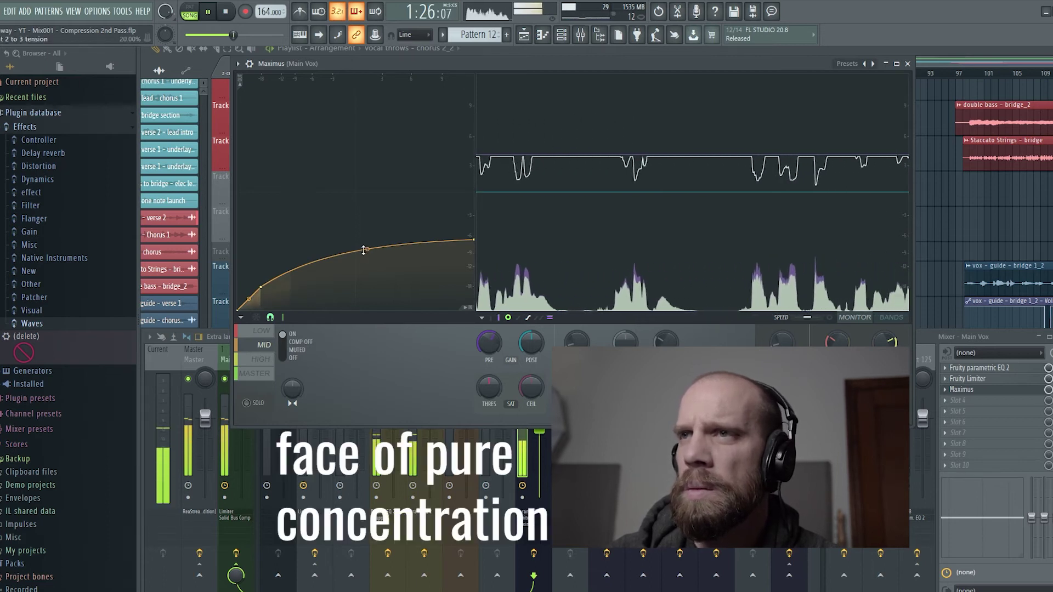
Ease the mid curve point up slightly, check the high band, stop playback and close Maximus
{"action": "left_click_drag", "start_coordinate": [363, 251], "coordinate": [364, 247]}
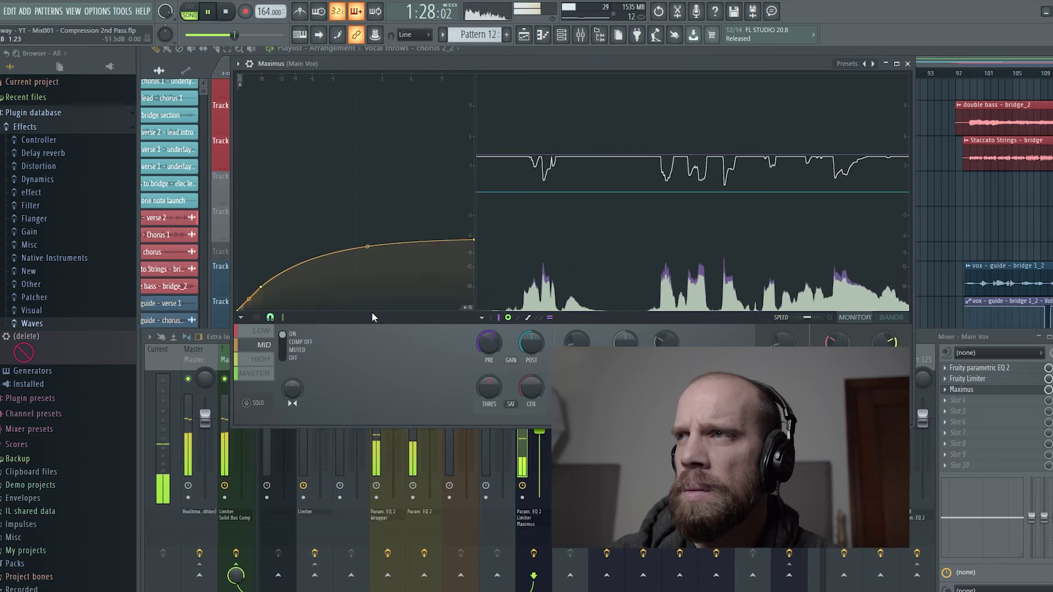
{"action": "left_click", "coordinate": [264, 360]}
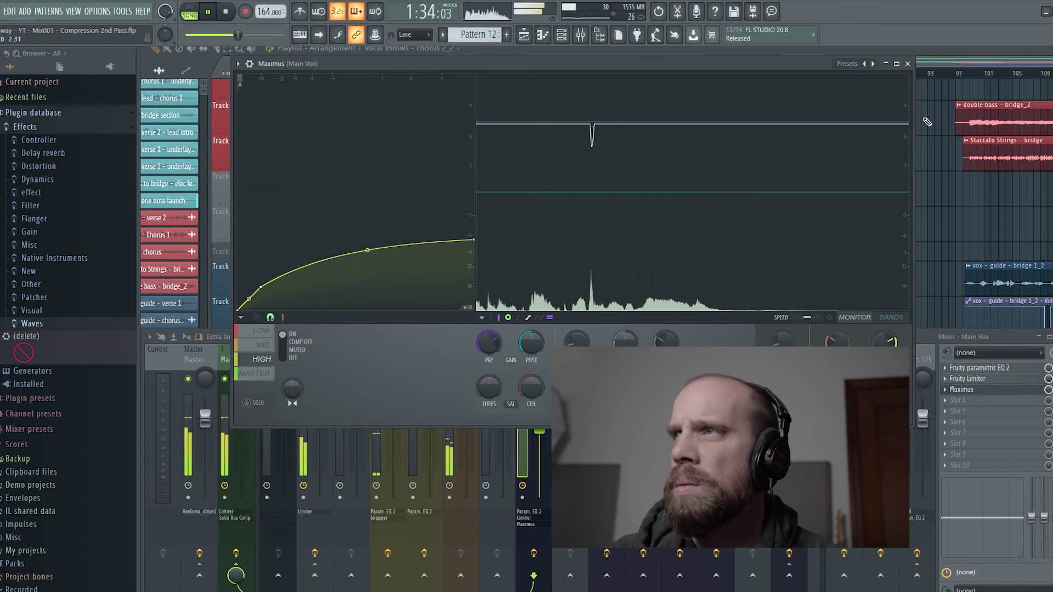
{"action": "key", "text": "space"}
{"action": "left_click", "coordinate": [908, 63]}
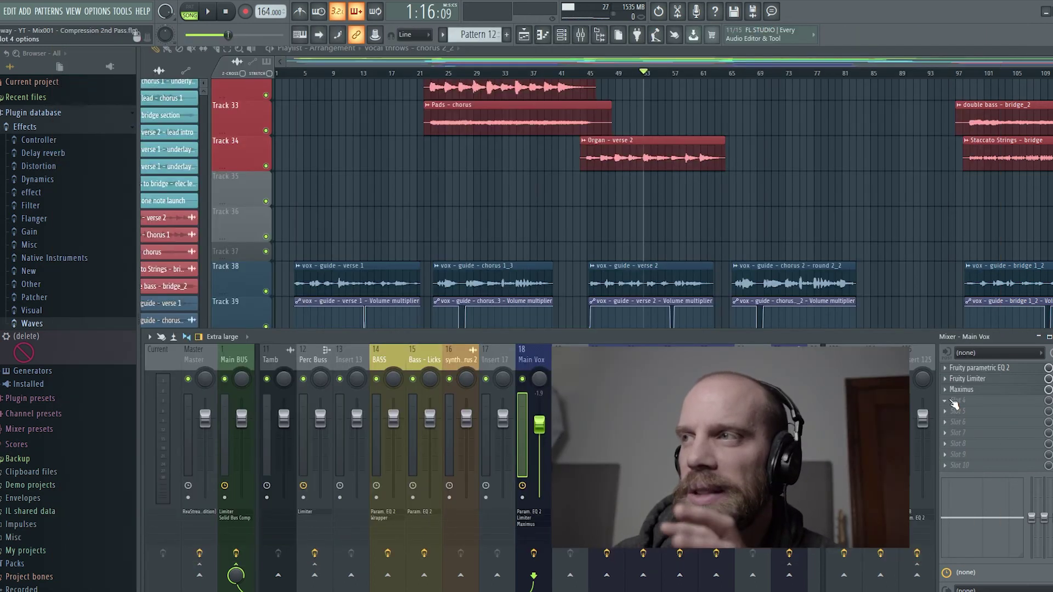
{"action": "left_click", "coordinate": [954, 404]}
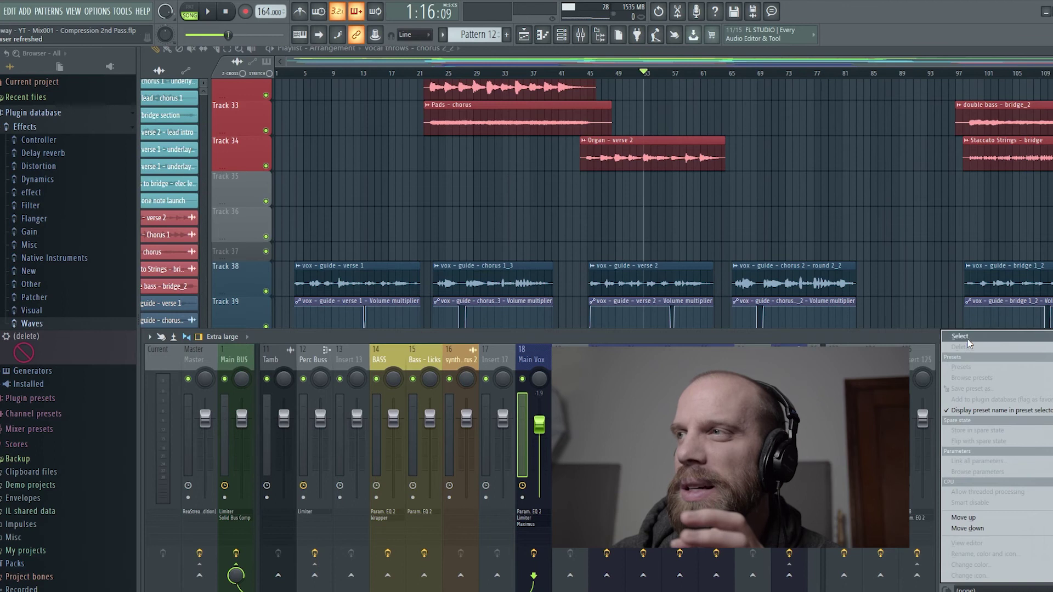
Load Xfer OTT into the fourth effect slot of the Main Vox mixer insert
{"action": "mouse_move", "coordinate": [969, 341]}
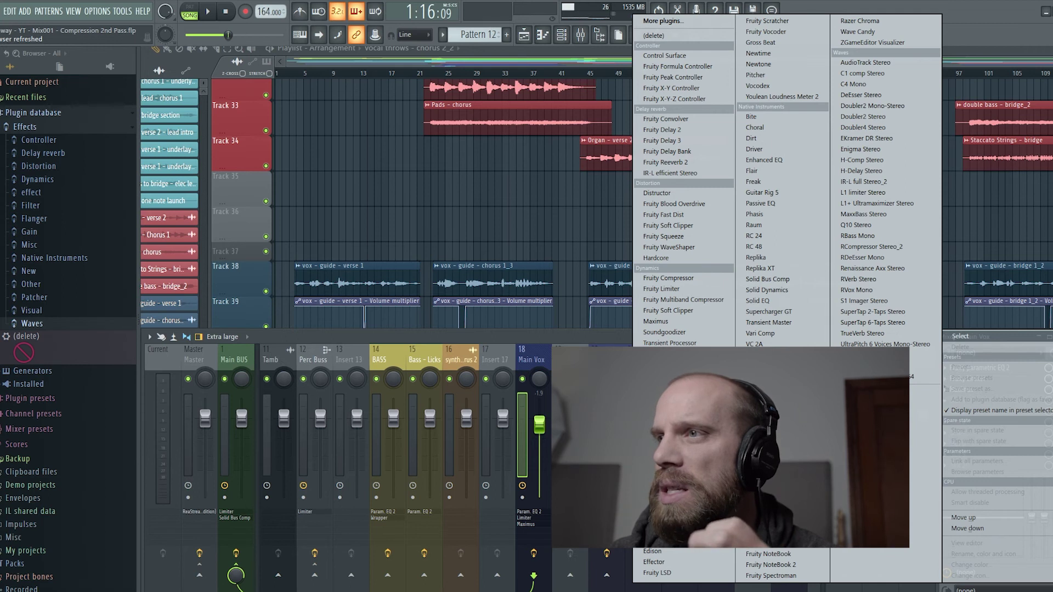
{"action": "left_click", "coordinate": [760, 510]}
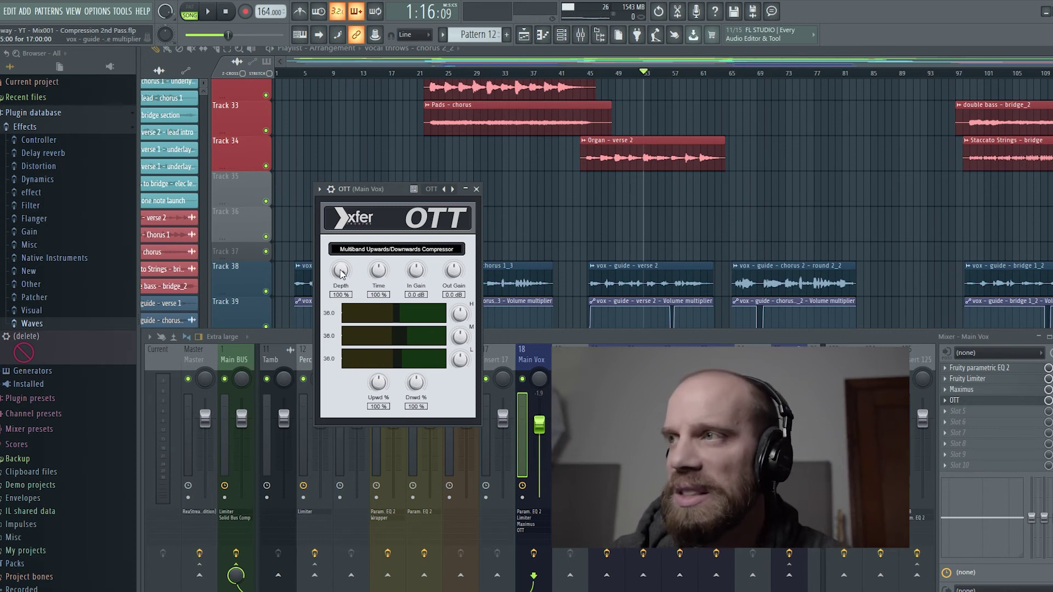
Start playback and turn OTT's Depth down from 100% to about 19%
{"action": "key", "text": "space"}
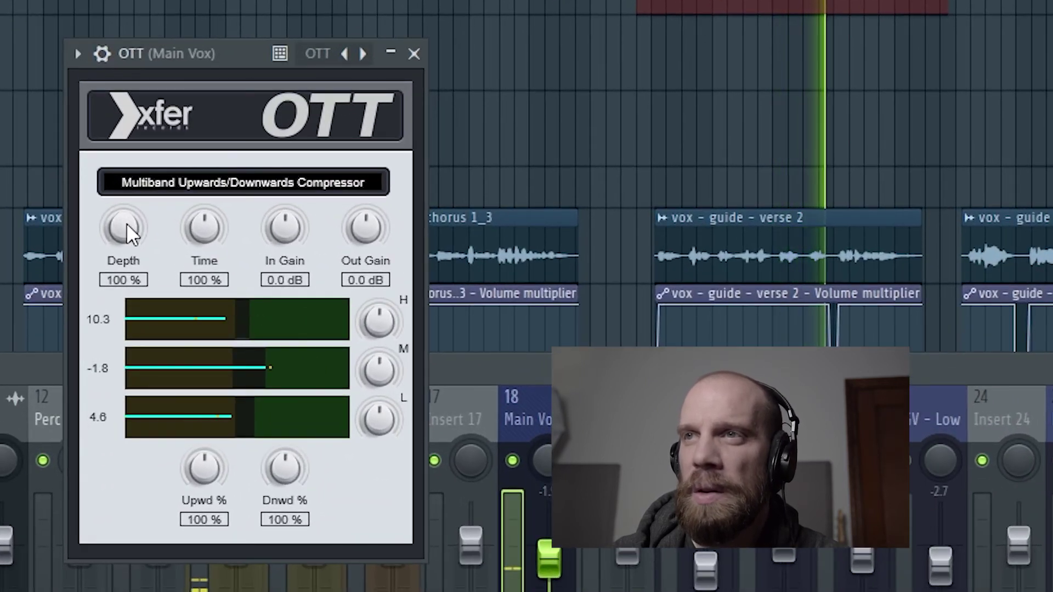
{"action": "left_click_drag", "start_coordinate": [128, 225], "coordinate": [144, 431]}
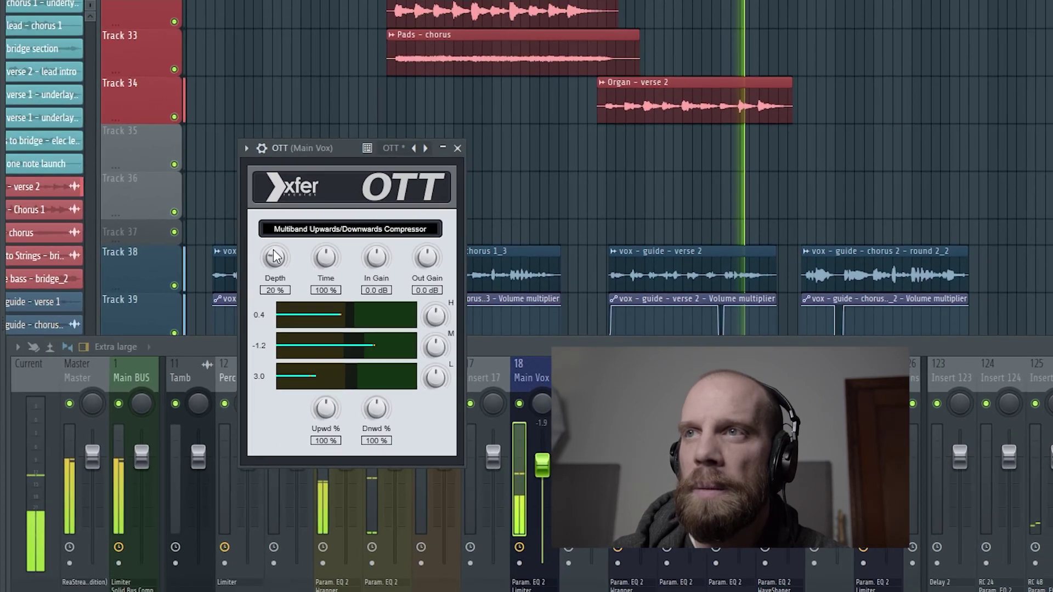
{"action": "left_click_drag", "start_coordinate": [274, 257], "coordinate": [275, 262]}
{"action": "left_click_drag", "start_coordinate": [340, 275], "coordinate": [341, 273]}
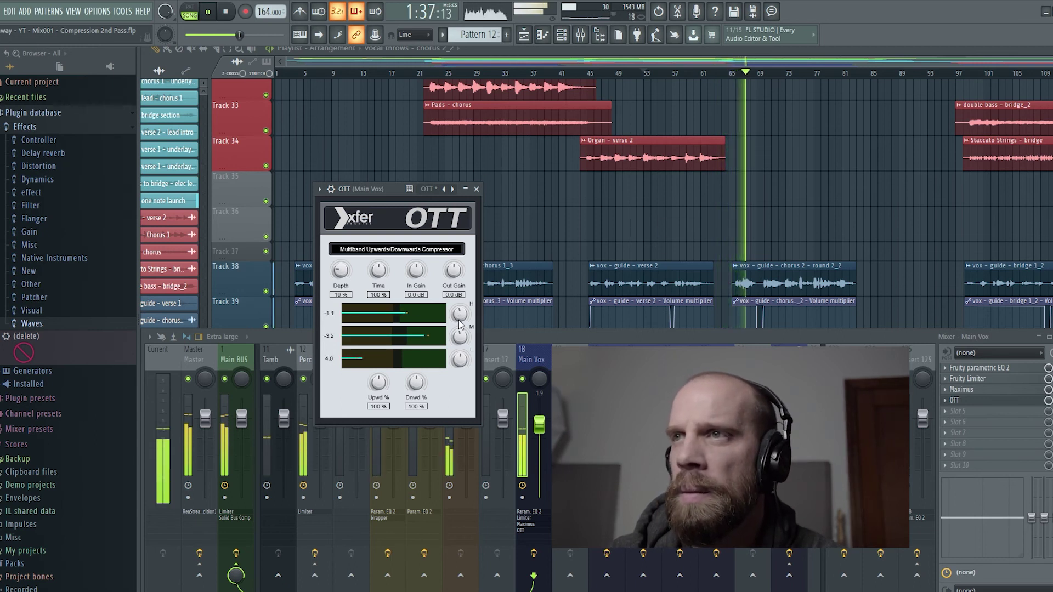
Close the OTT window and audition the vocal chain once from bar 53
{"action": "left_click", "coordinate": [476, 189]}
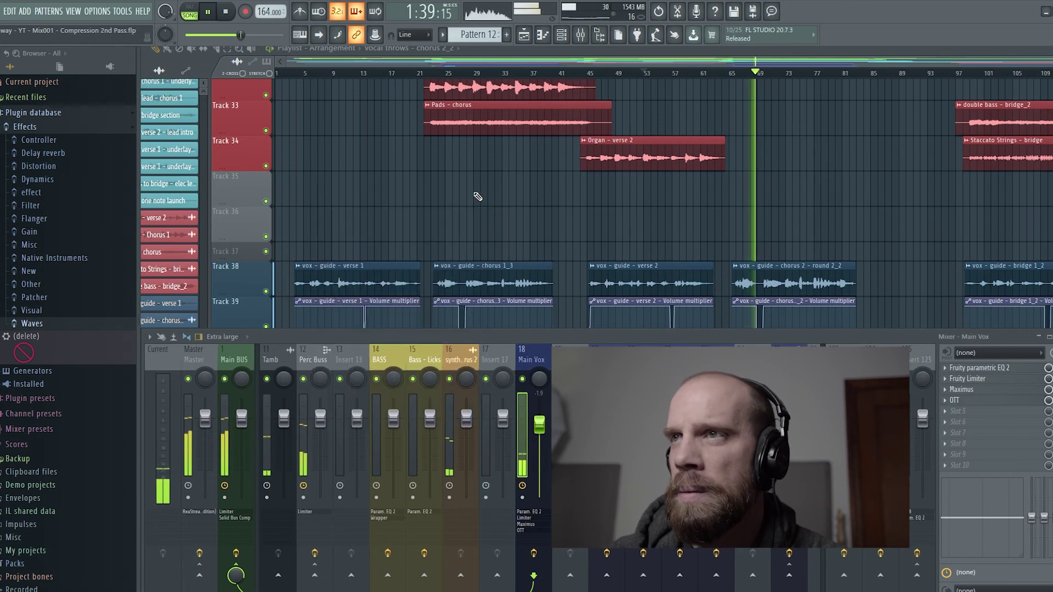
{"action": "key", "text": "space"}
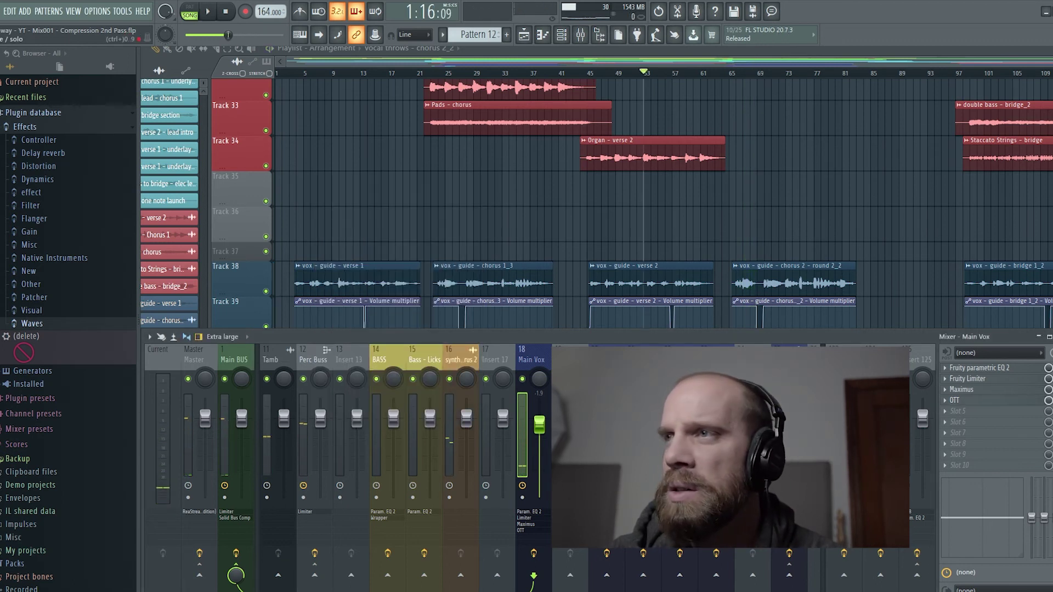
{"action": "key", "text": "space"}
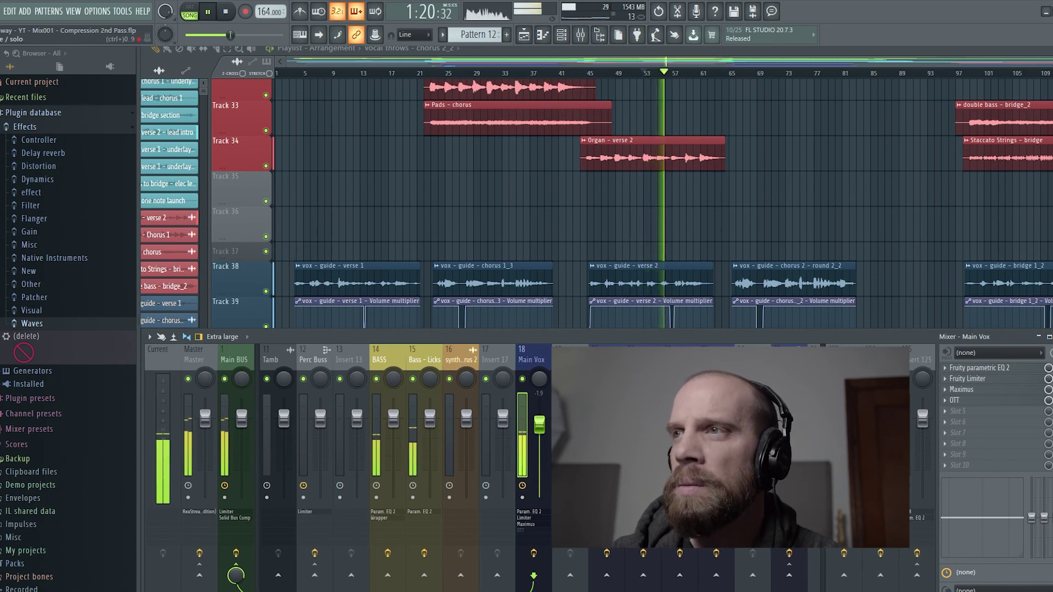
{"action": "key", "text": "space"}
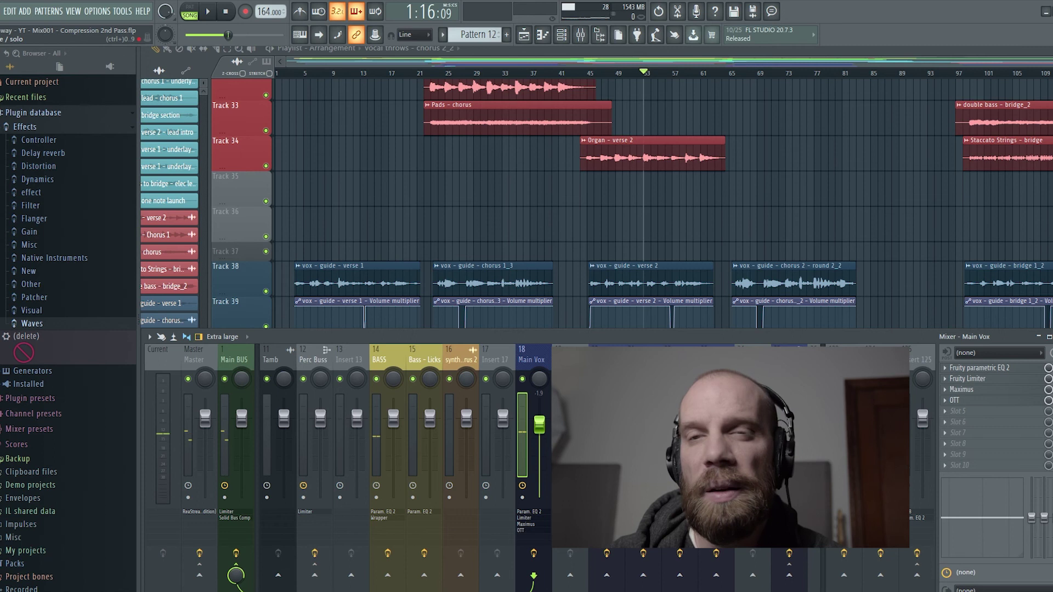
Audition again from bar 53, then put the playhead near bar 65 and hide the mixer
{"action": "key", "text": "space"}
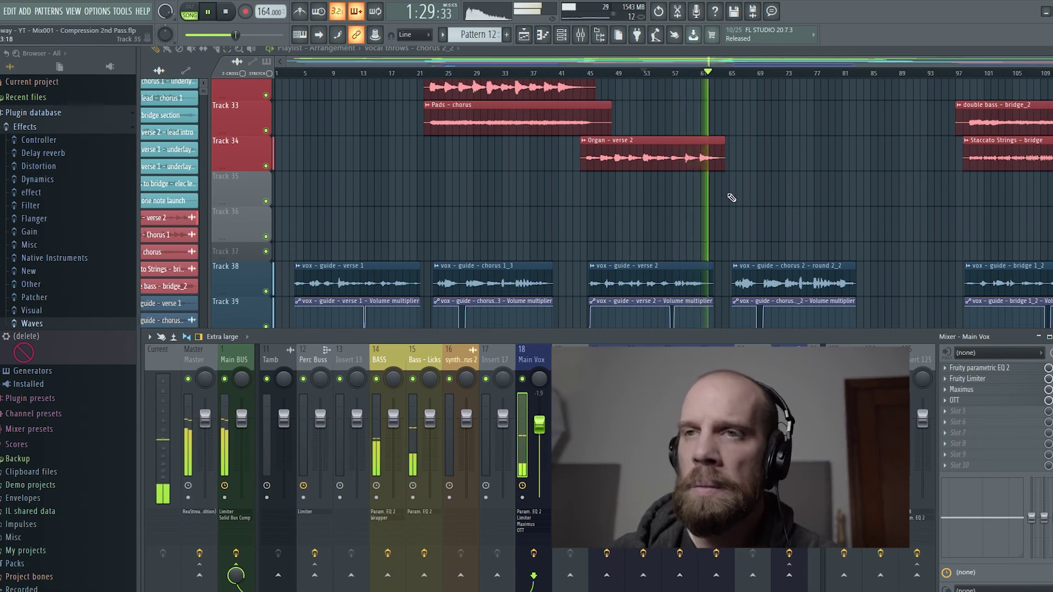
{"action": "key", "text": "space"}
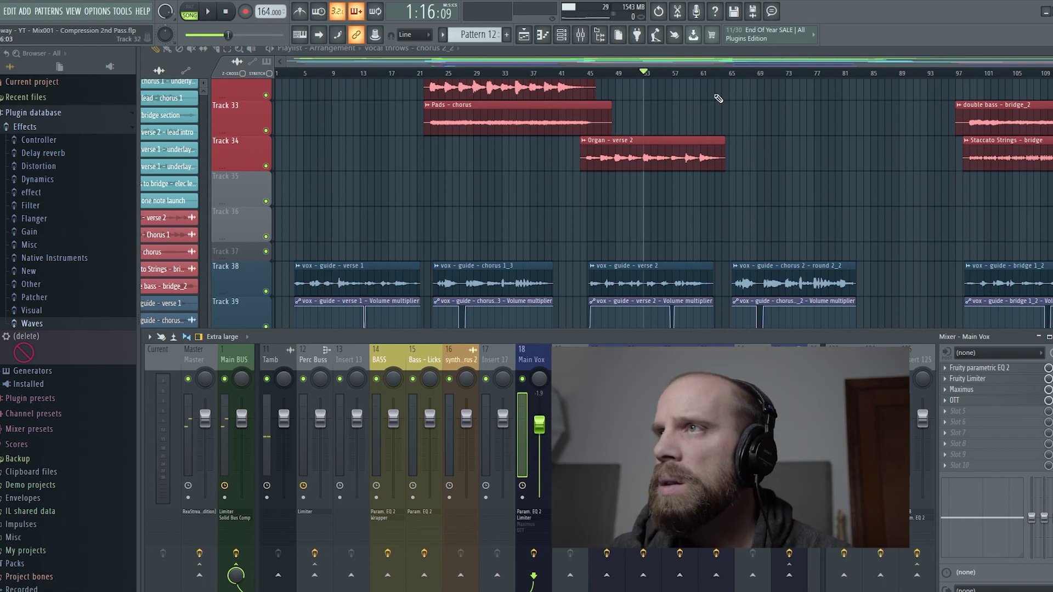
{"action": "left_click", "coordinate": [731, 73]}
{"action": "key", "text": "F9"}
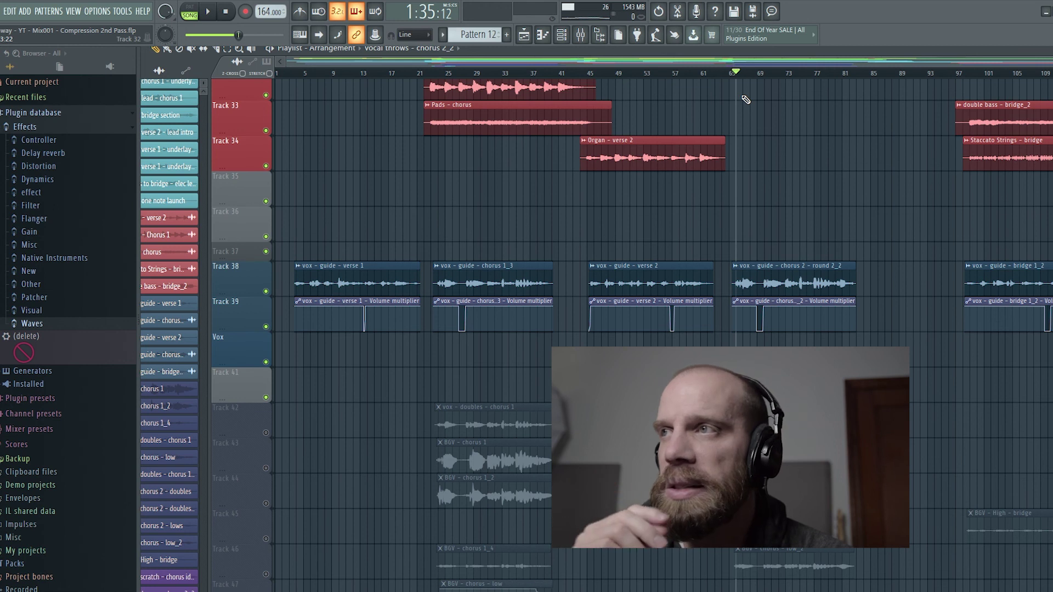
Play the vocals from around bar 65, briefly show the mixer, then hide it and resume playback
{"action": "key", "text": "space"}
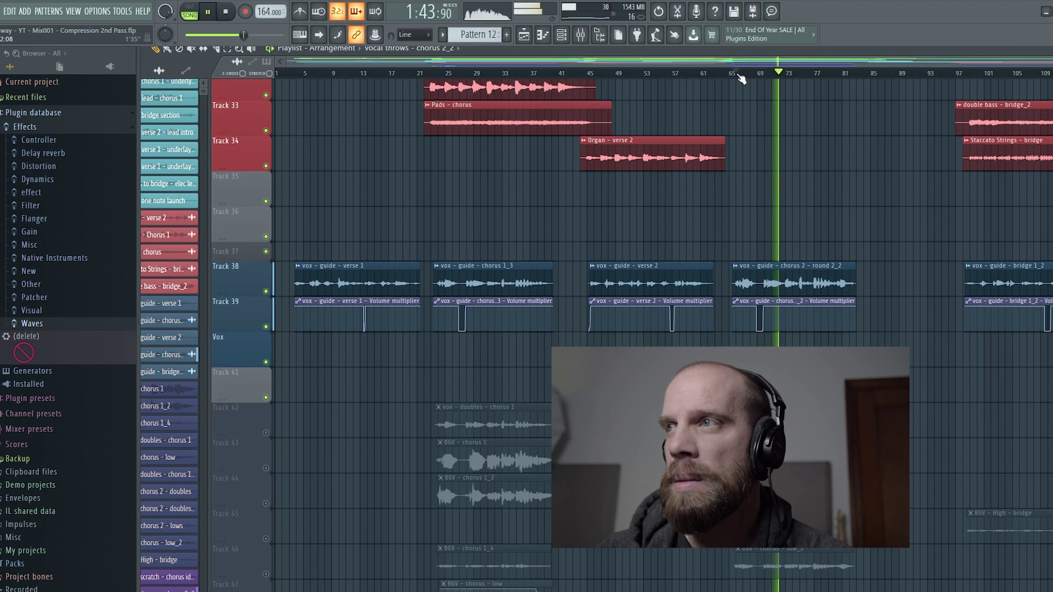
{"action": "key", "text": "space"}
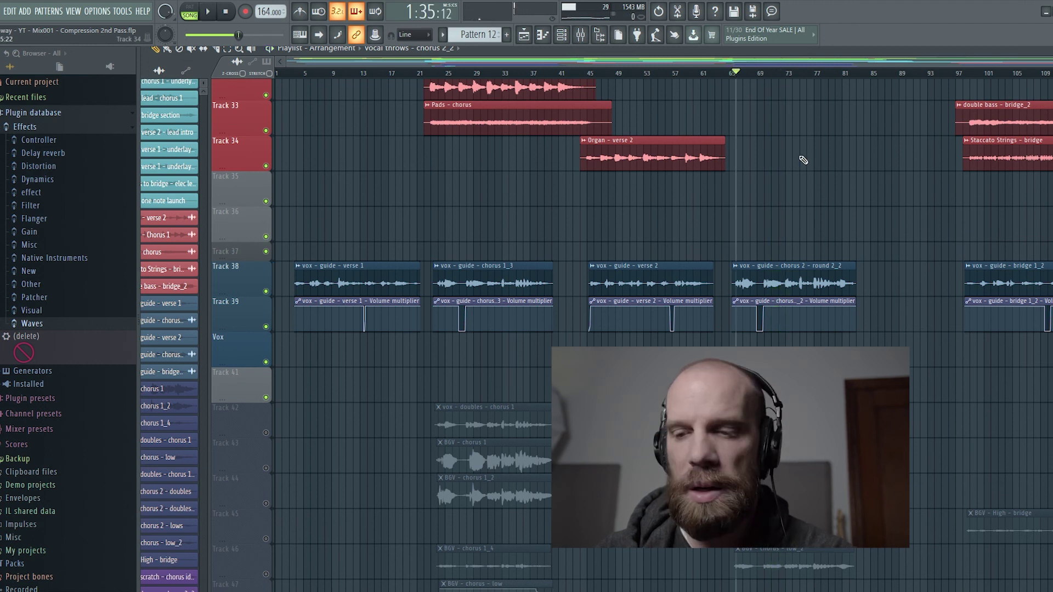
{"action": "key", "text": "F9"}
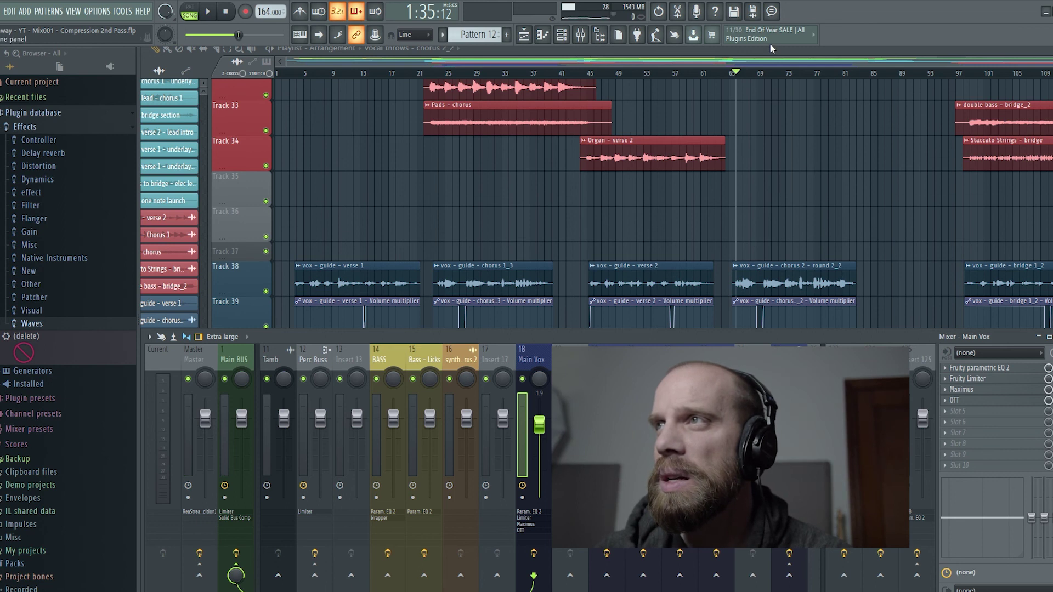
{"action": "key", "text": "F9"}
{"action": "key", "text": "space"}
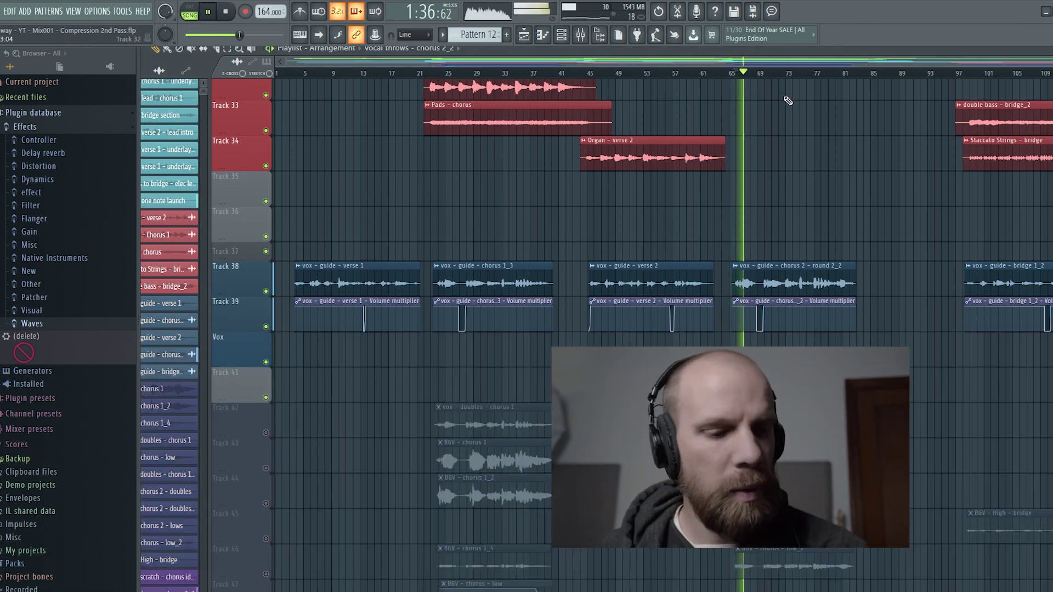